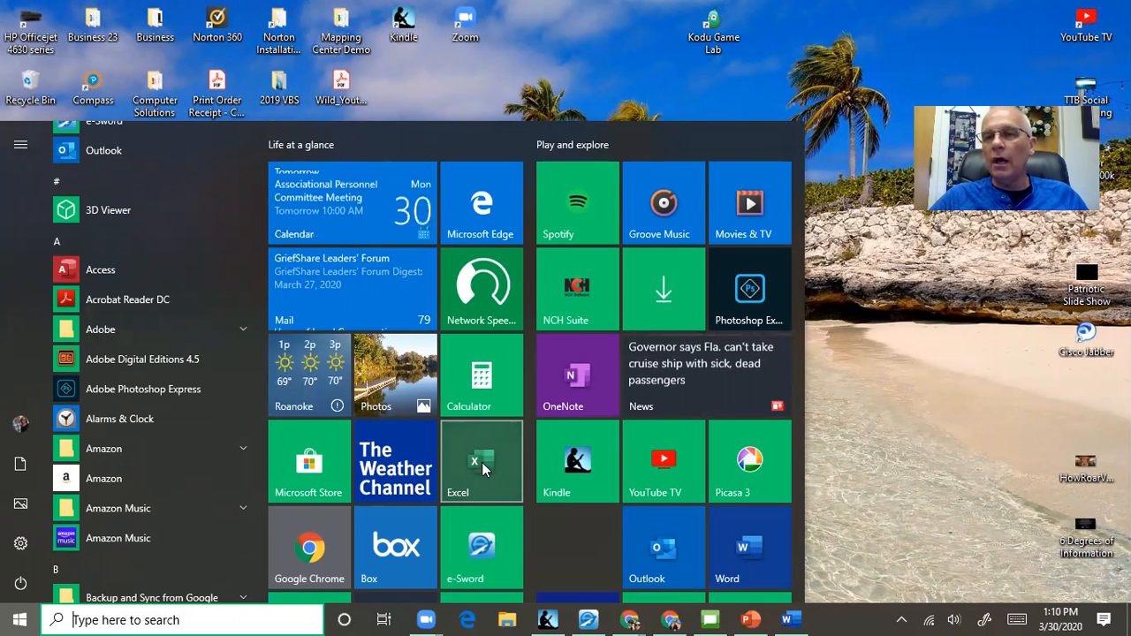
Start Excel with a new blank workbook and show the sheet in Page Layout view.
left_click(485, 471)
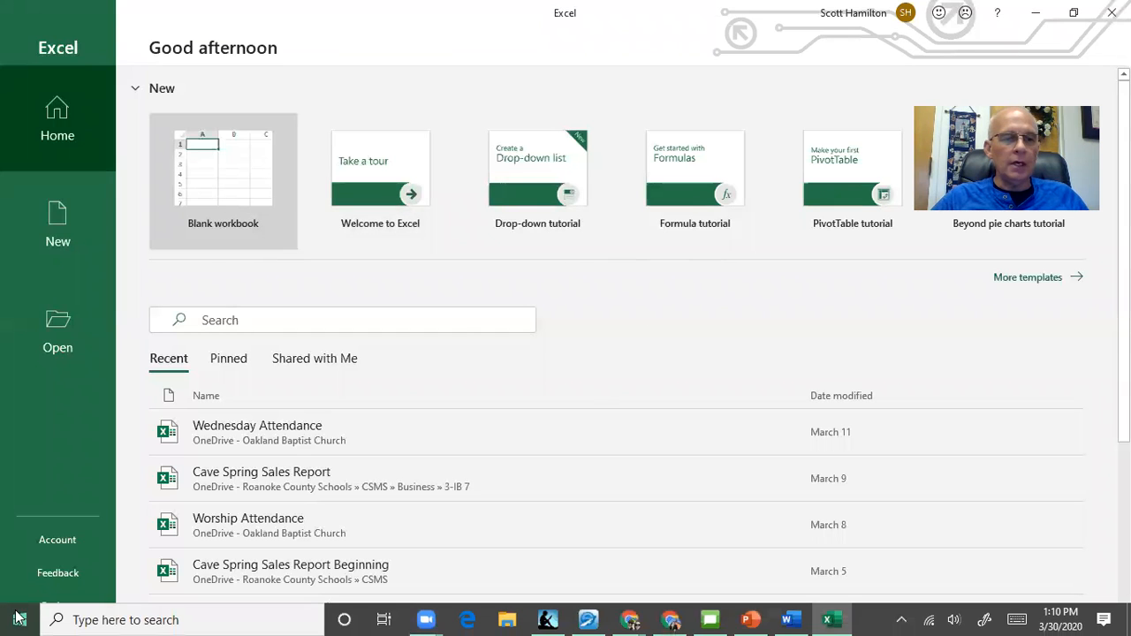
left_click(19, 620)
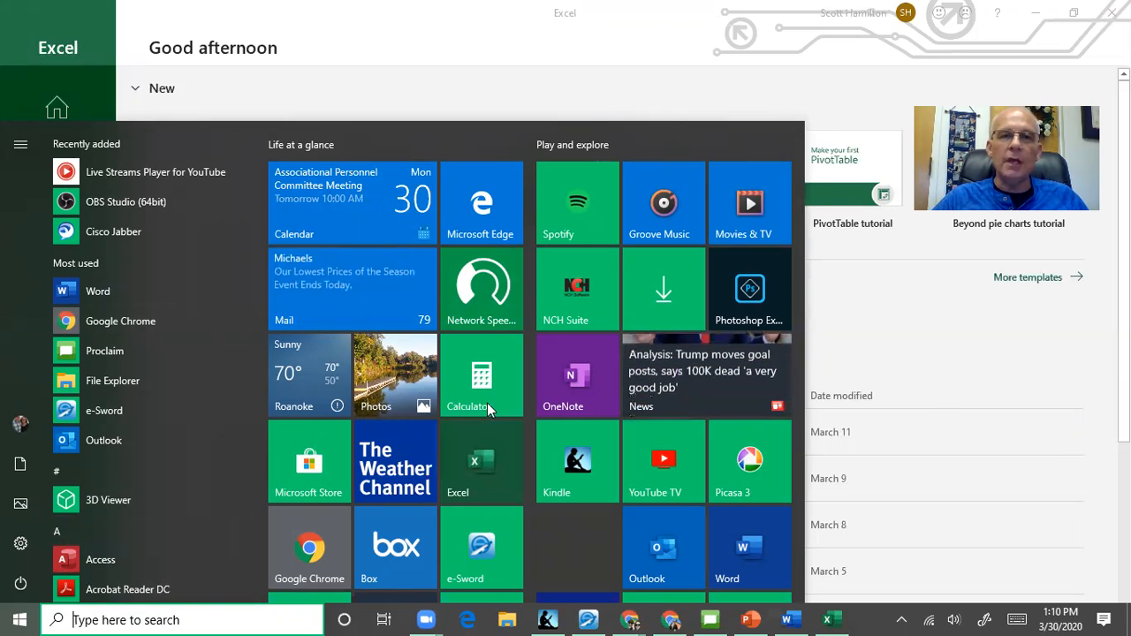
key("Escape")
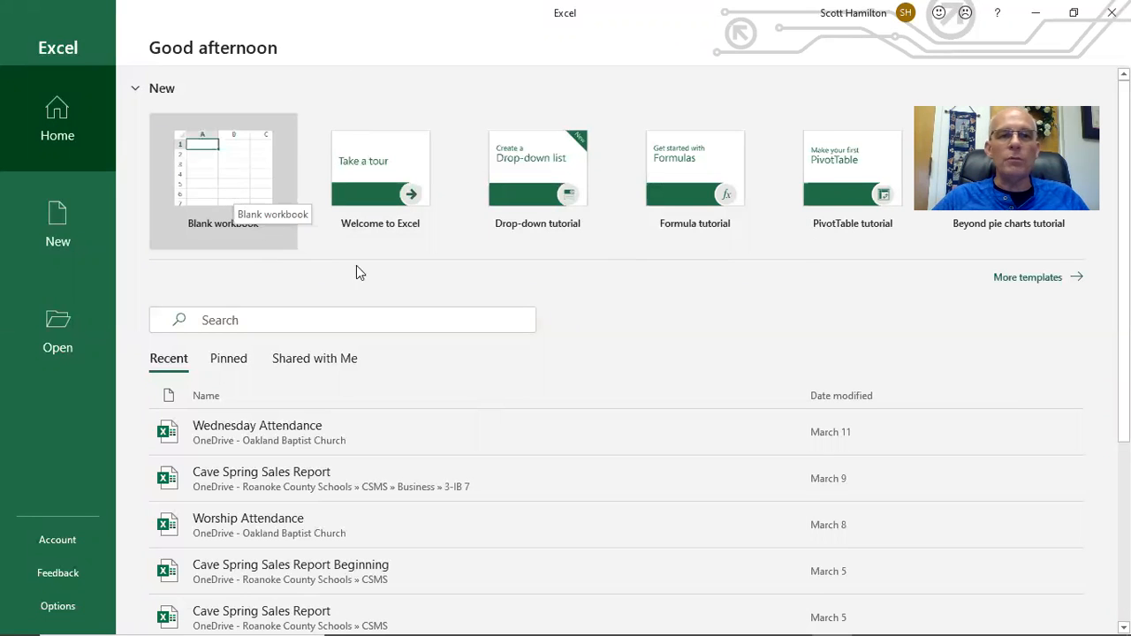
left_click(240, 185)
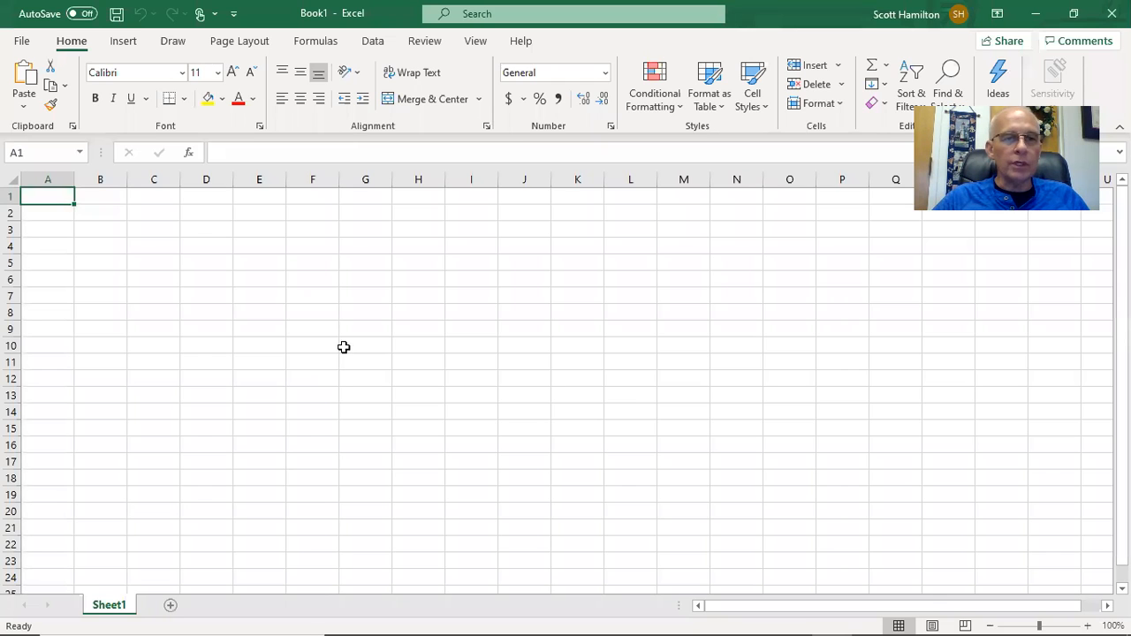
left_click(475, 41)
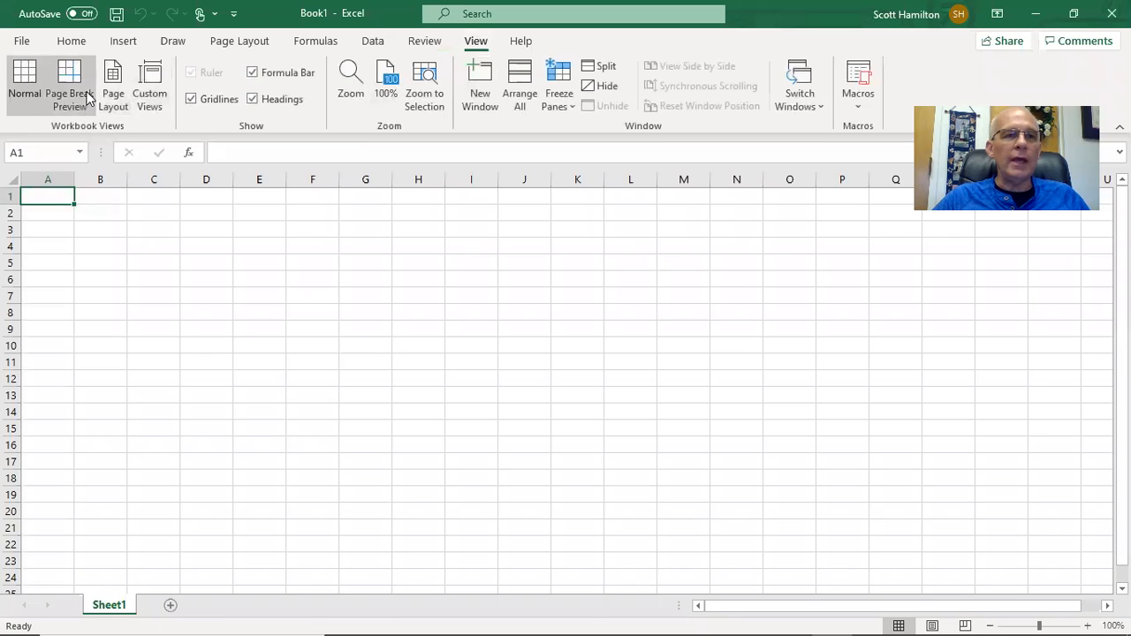
left_click(113, 94)
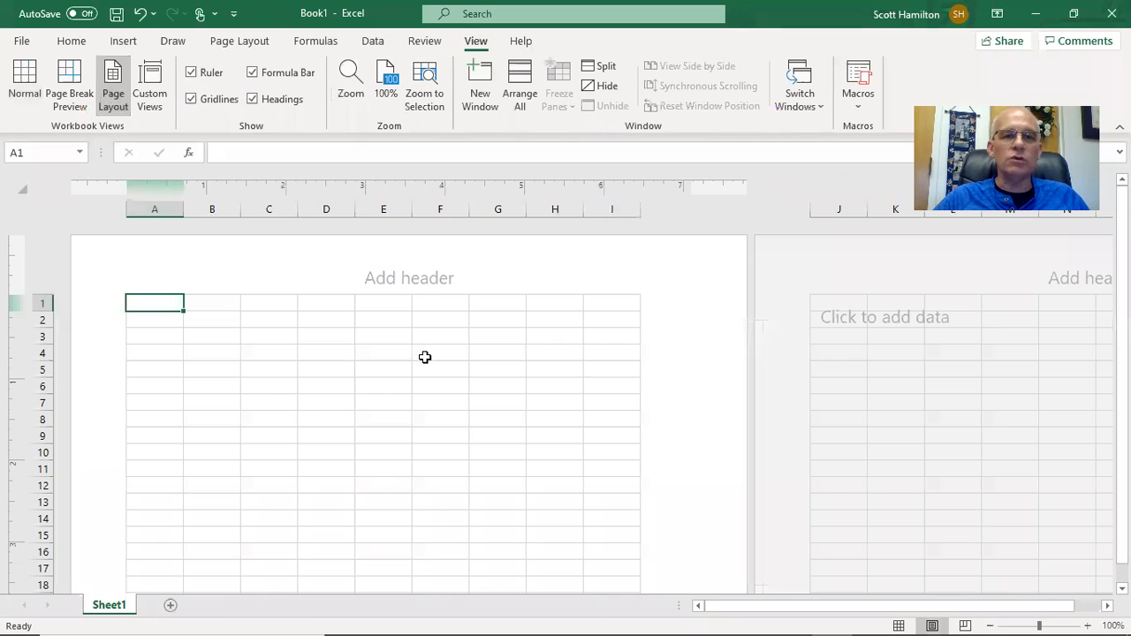
Enter the column headings Name, Age, Height and Shoe size in cells A2 through D2.
left_click(150, 322)
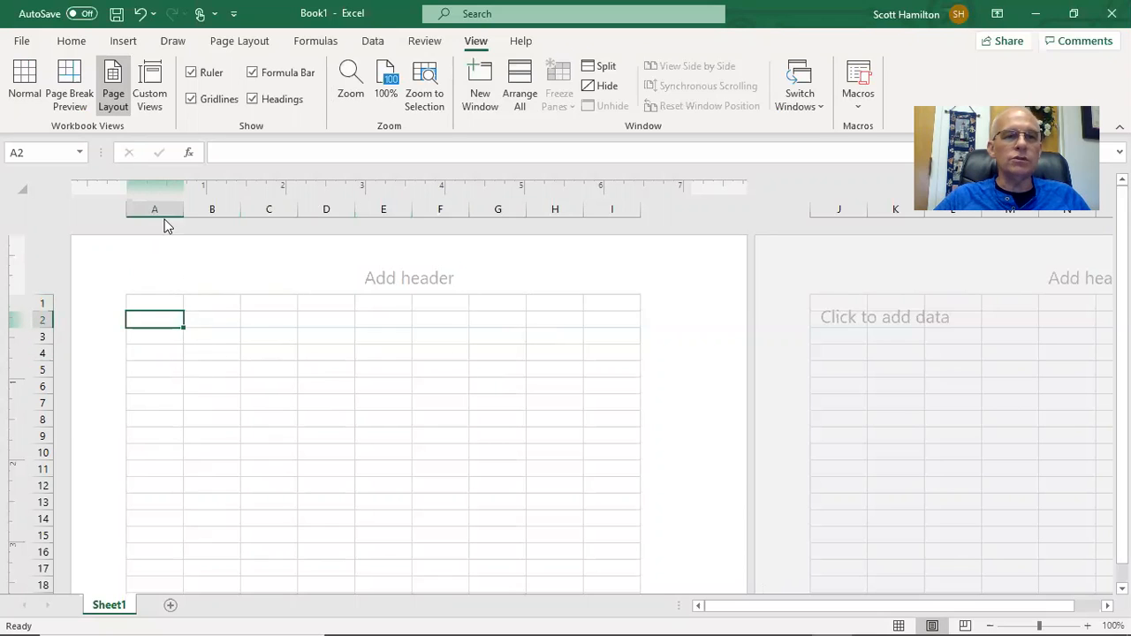
type("Name")
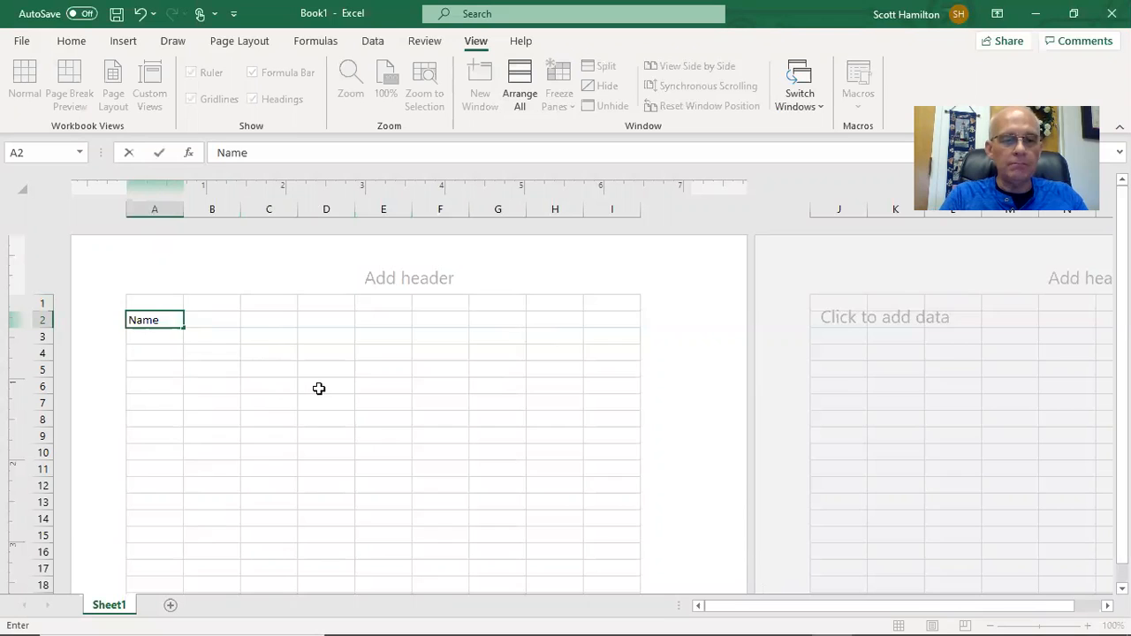
key("Tab")
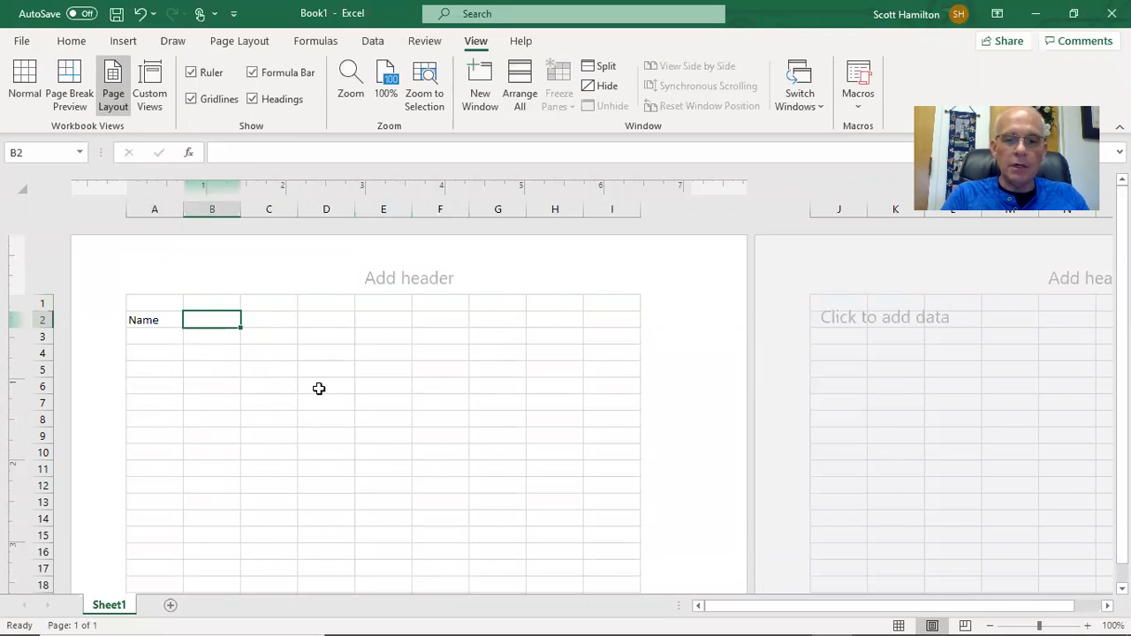
type("Age")
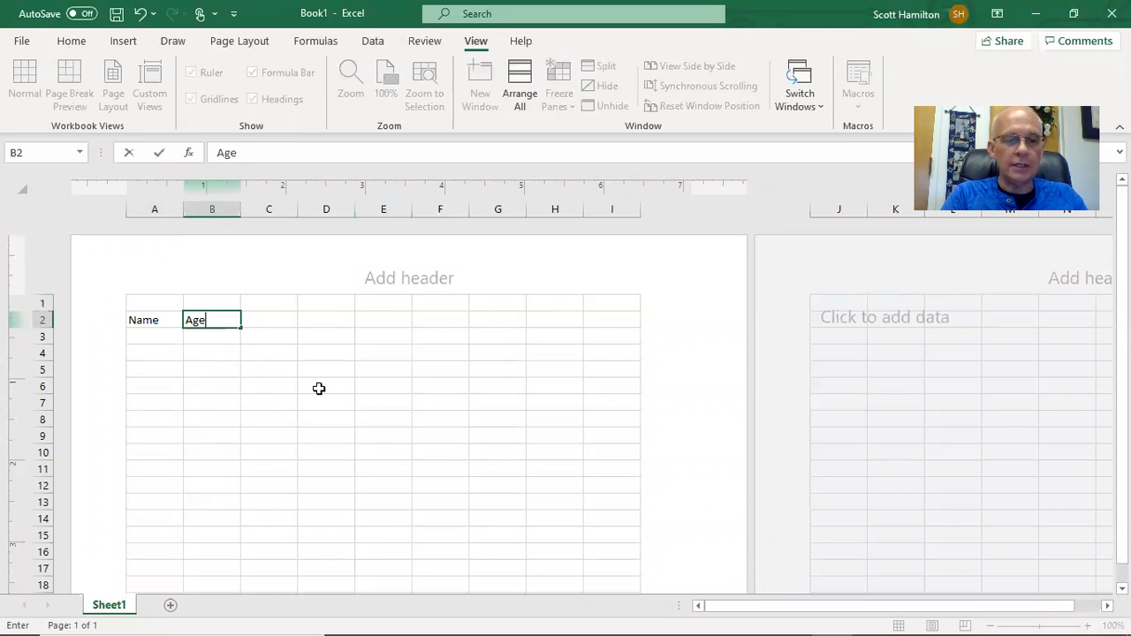
key("Tab")
type("H")
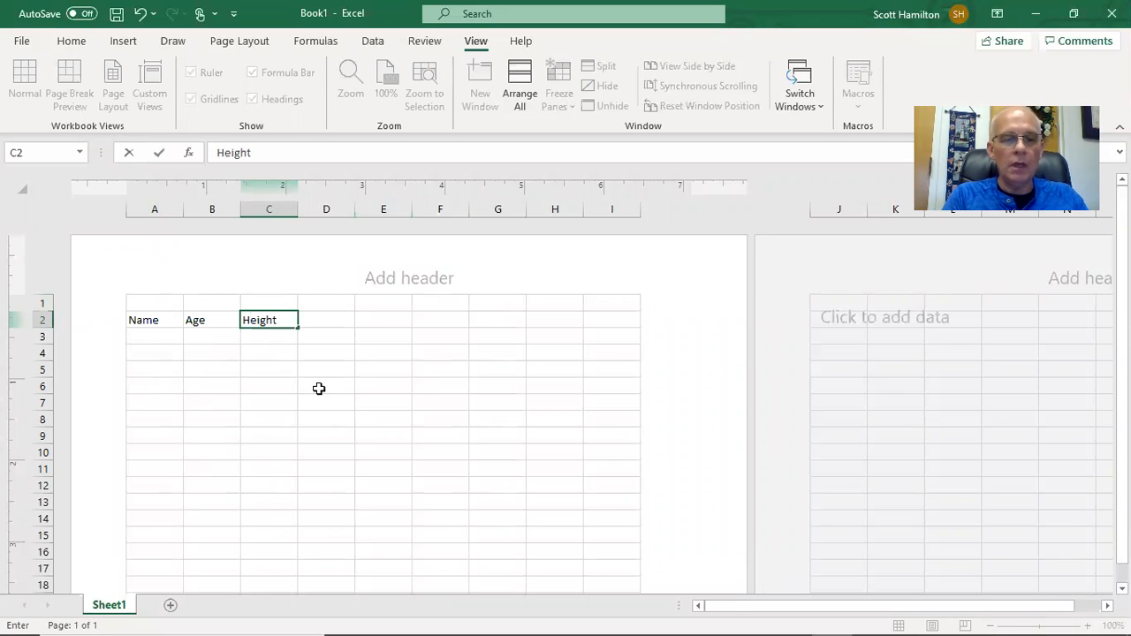
key("Tab")
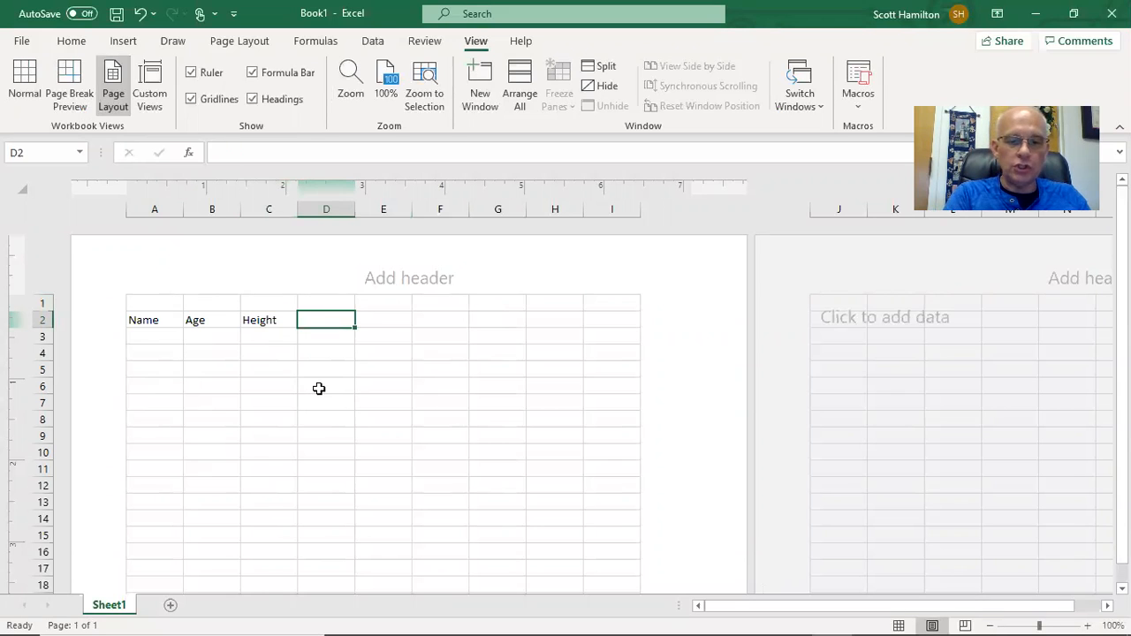
type("Shoe size")
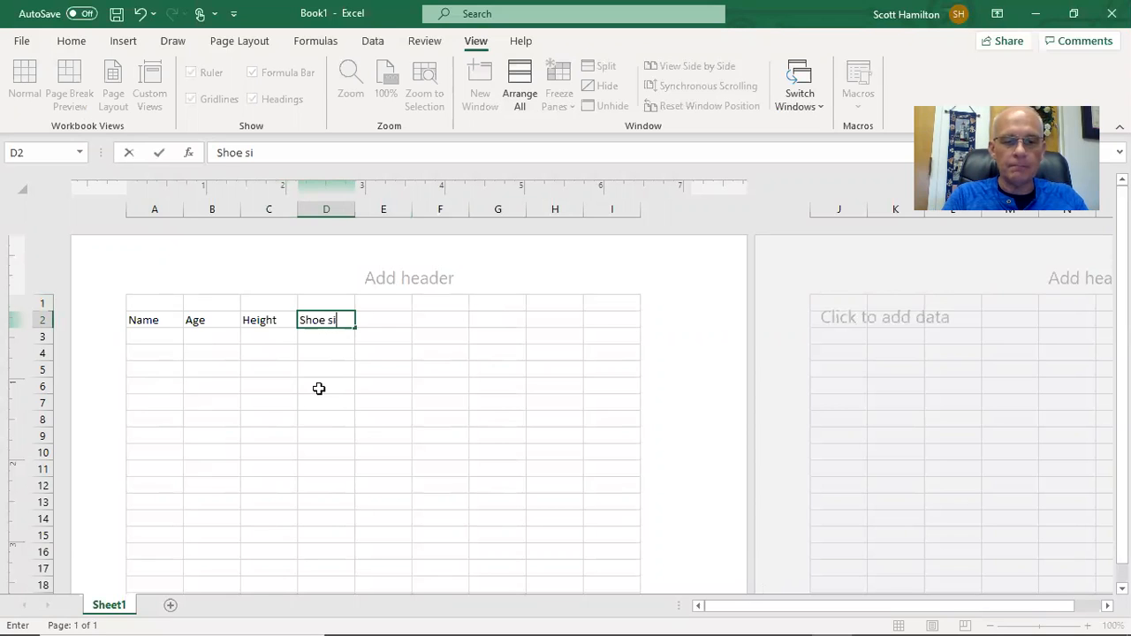
Widen column A to about 1 inch on the ruler.
left_click(159, 337)
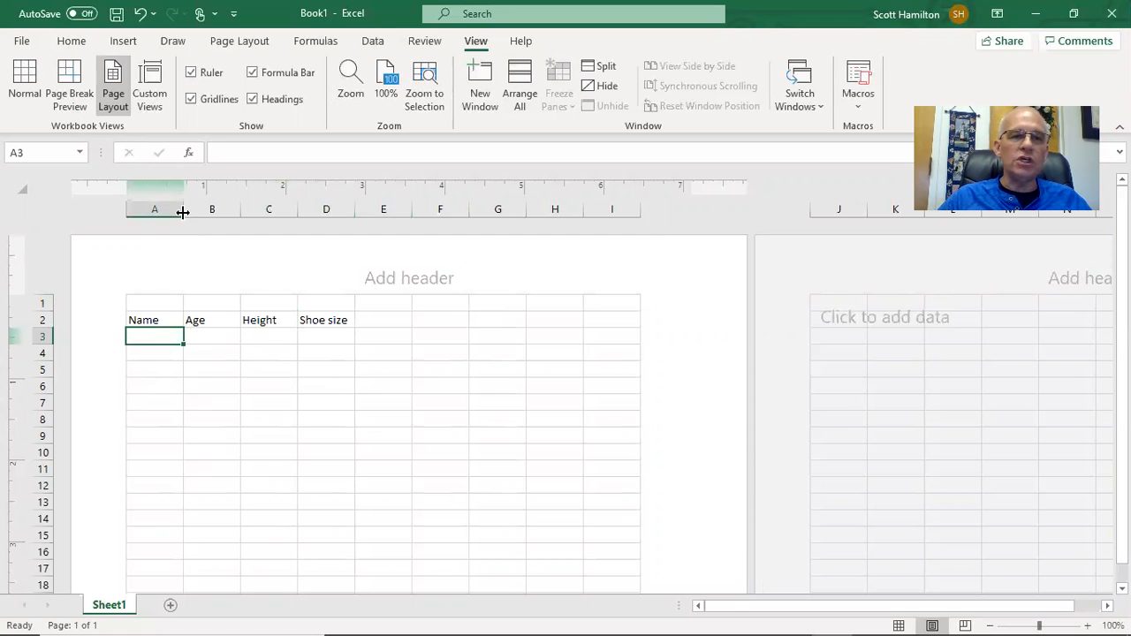
left_click_drag(184, 206, 207, 206)
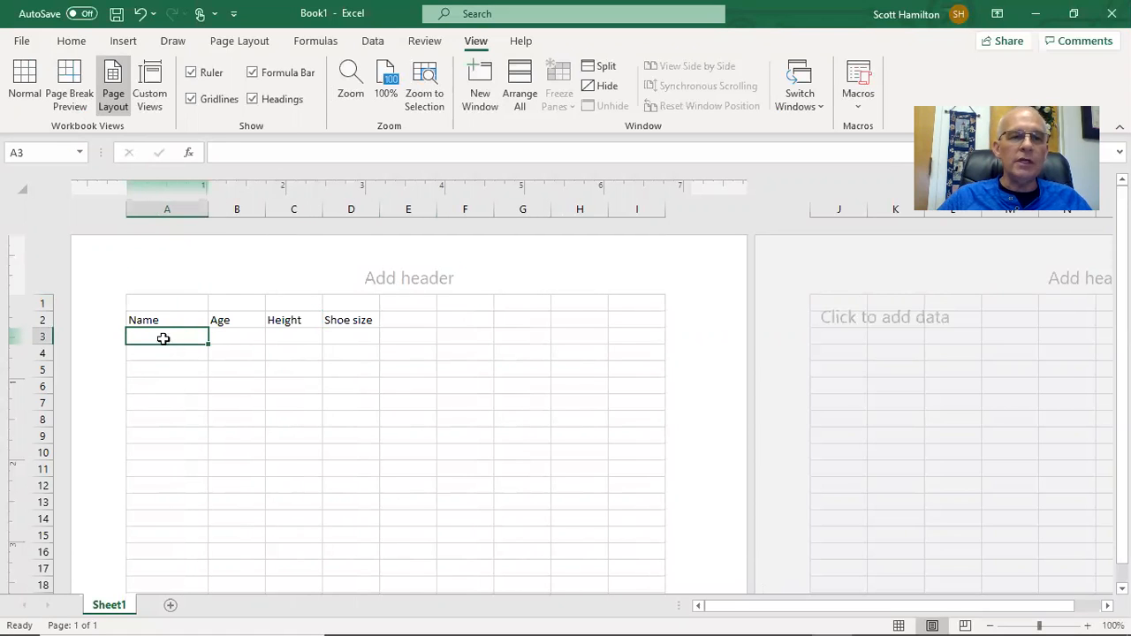
left_click_drag(209, 209, 231, 209)
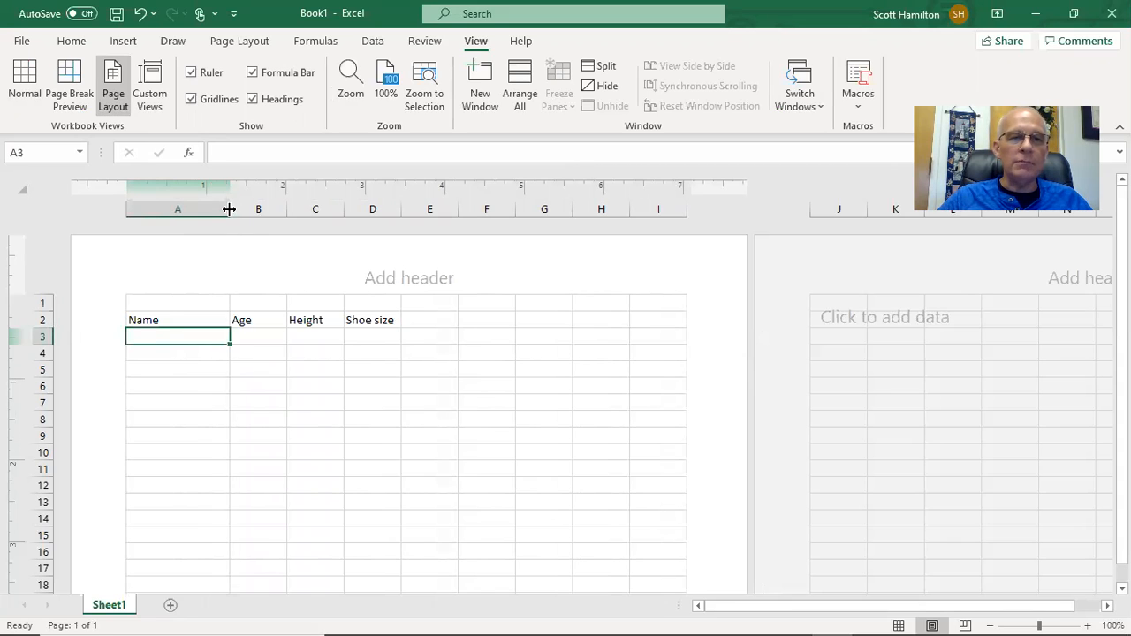
mouse_move(229, 209)
left_mouse_down()
mouse_move(240, 209)
mouse_move(209, 214)
left_mouse_up()
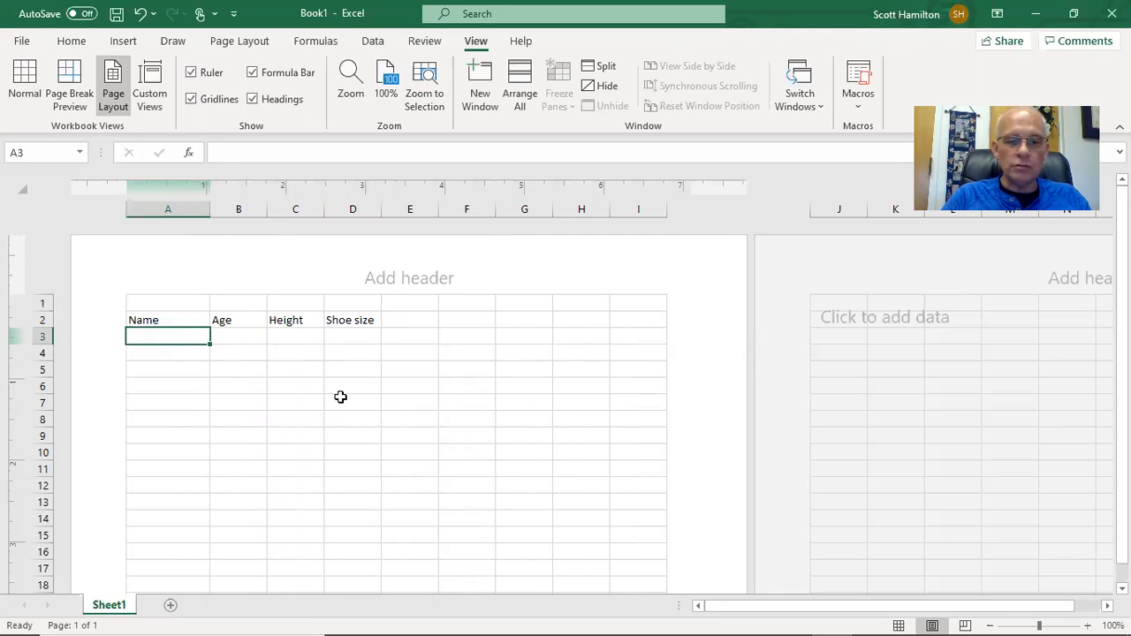
Enter the short names of the two people in cells A3 and A4 under the Name heading.
type("M")
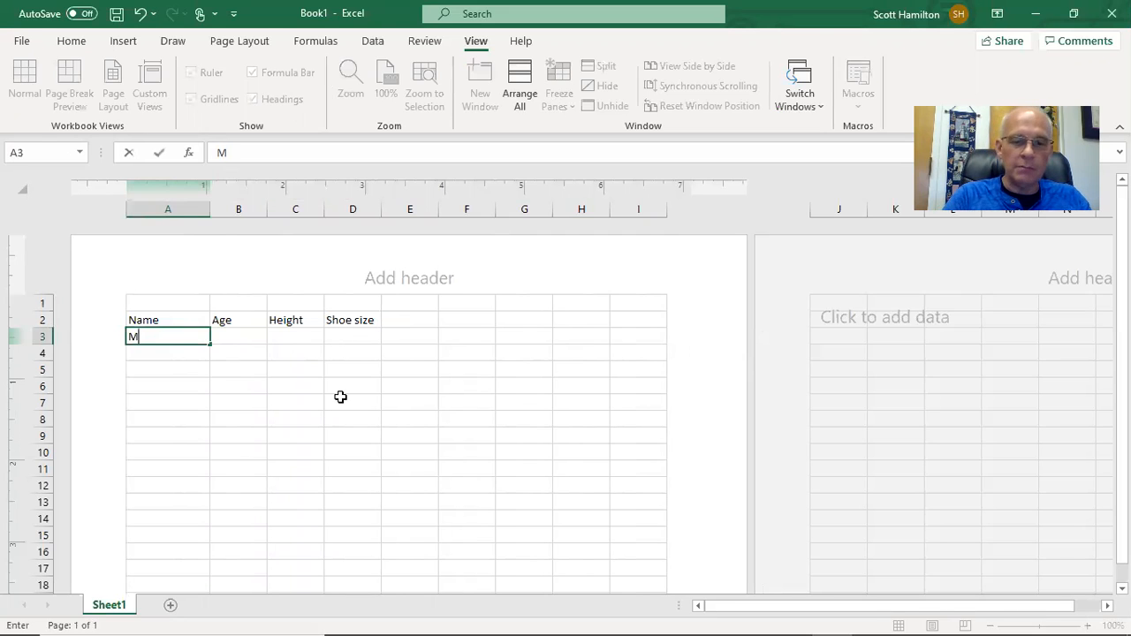
type("r H")
key("Return")
type("Mrs")
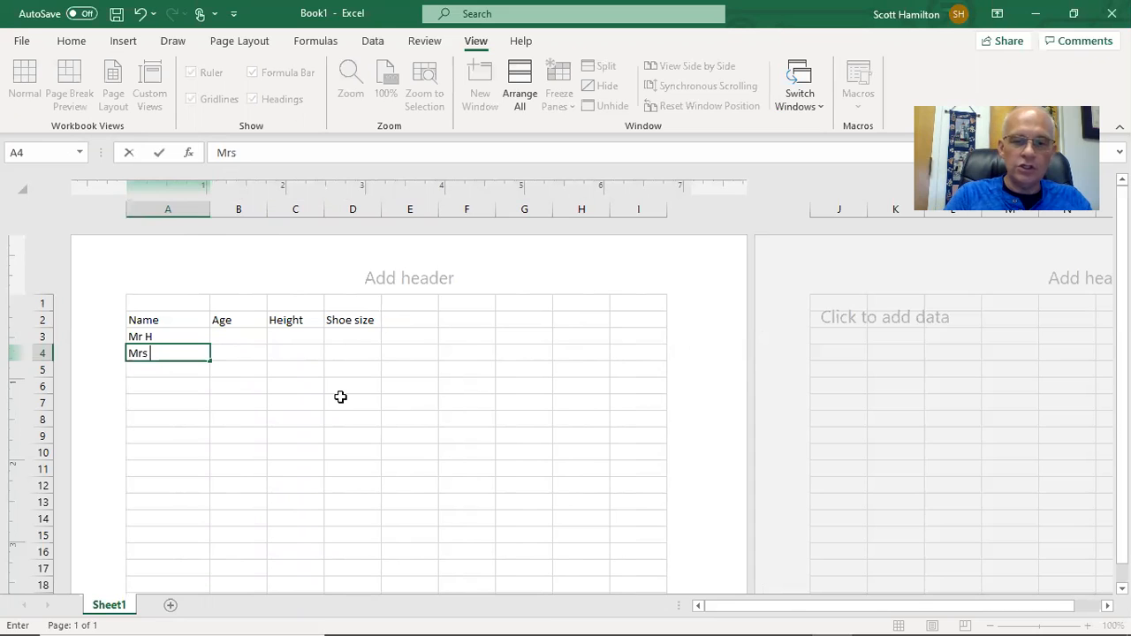
type(" H")
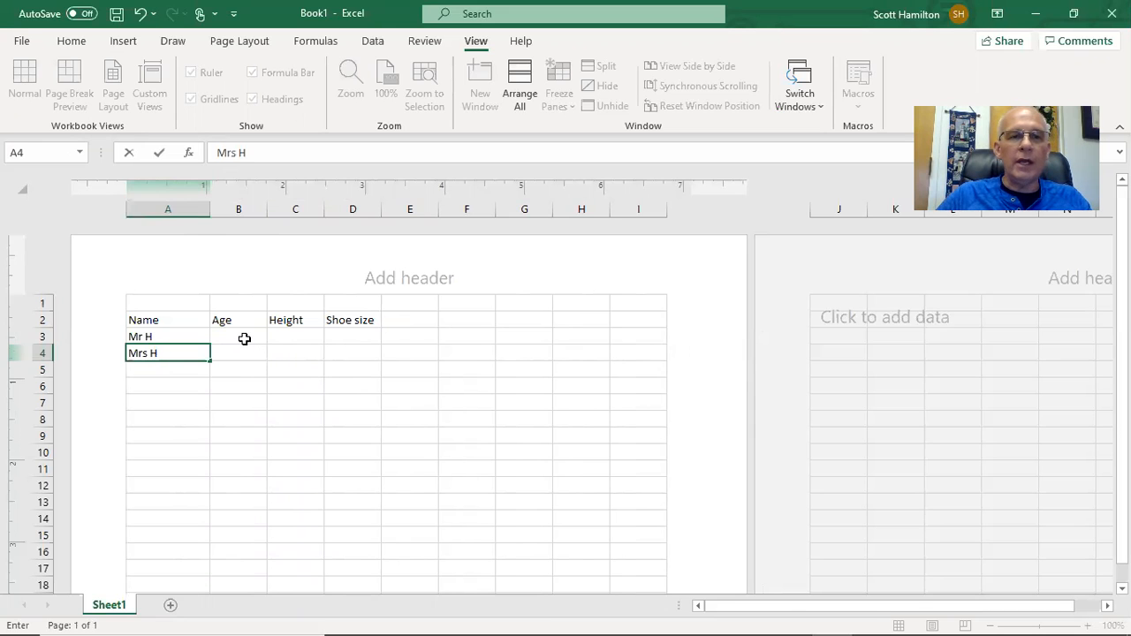
Fill the Age column with 55 in B3 and 56 in B4.
left_click(242, 339)
type("55")
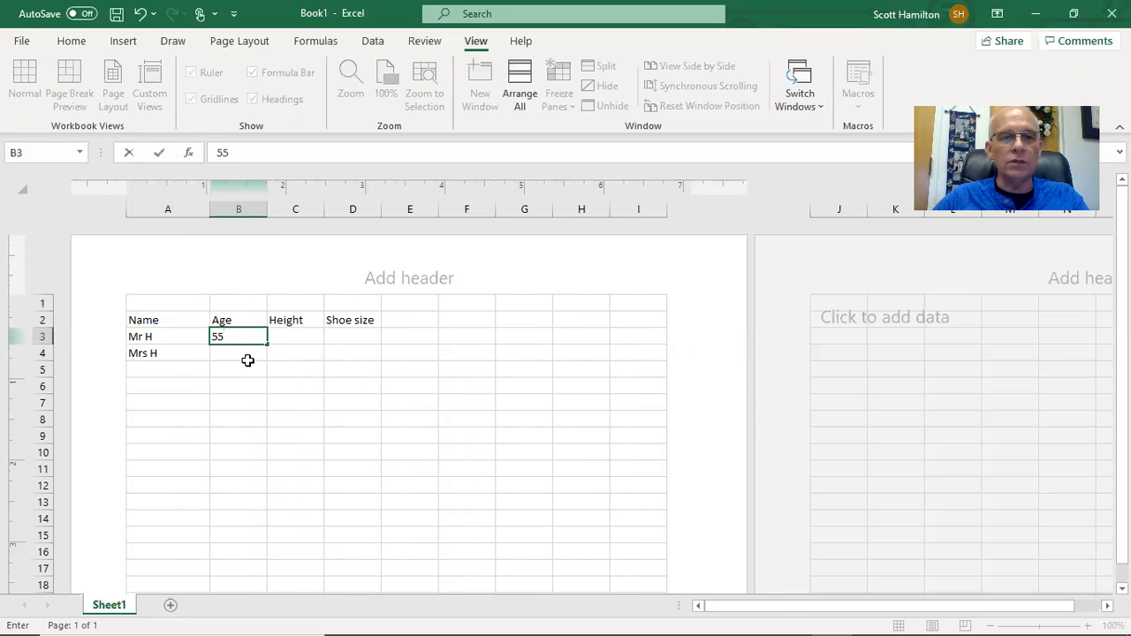
left_click(239, 357)
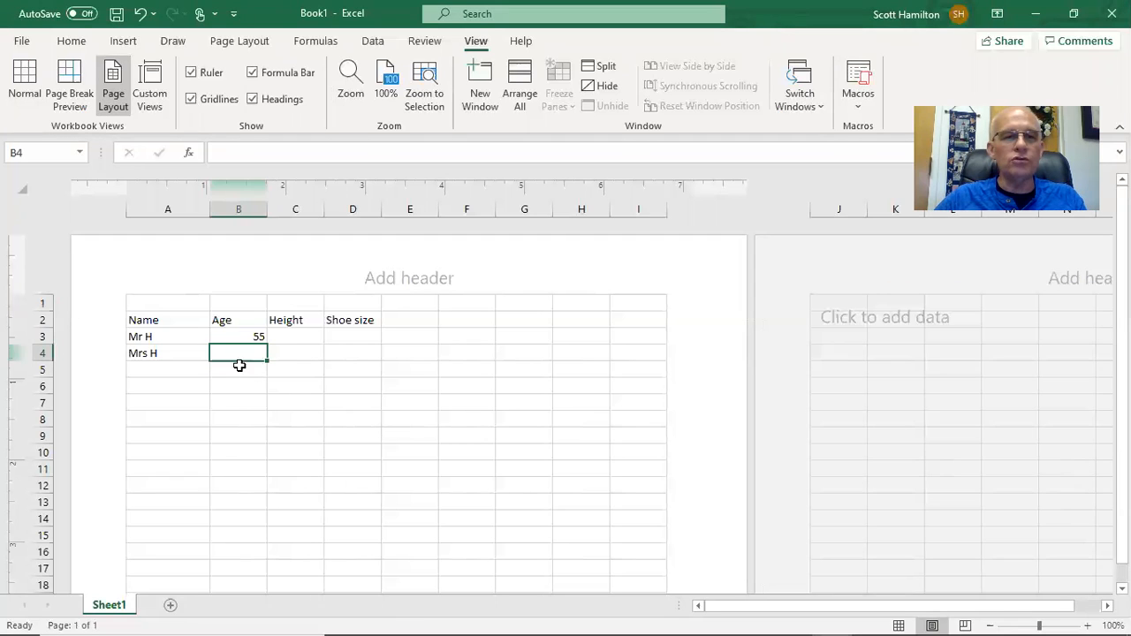
type("56")
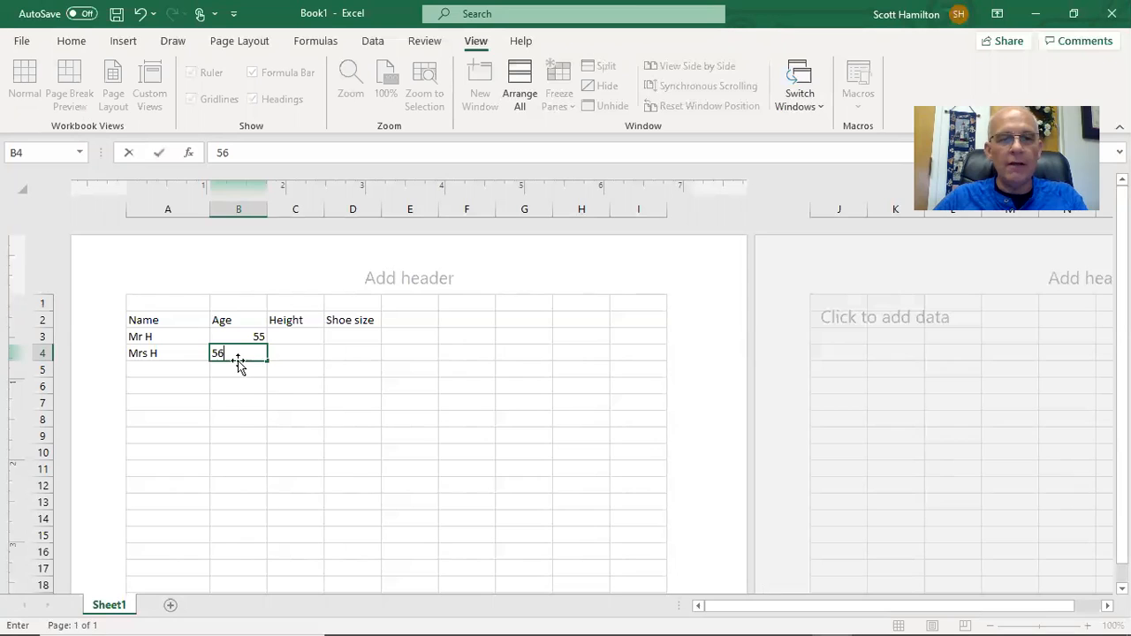
key("Tab")
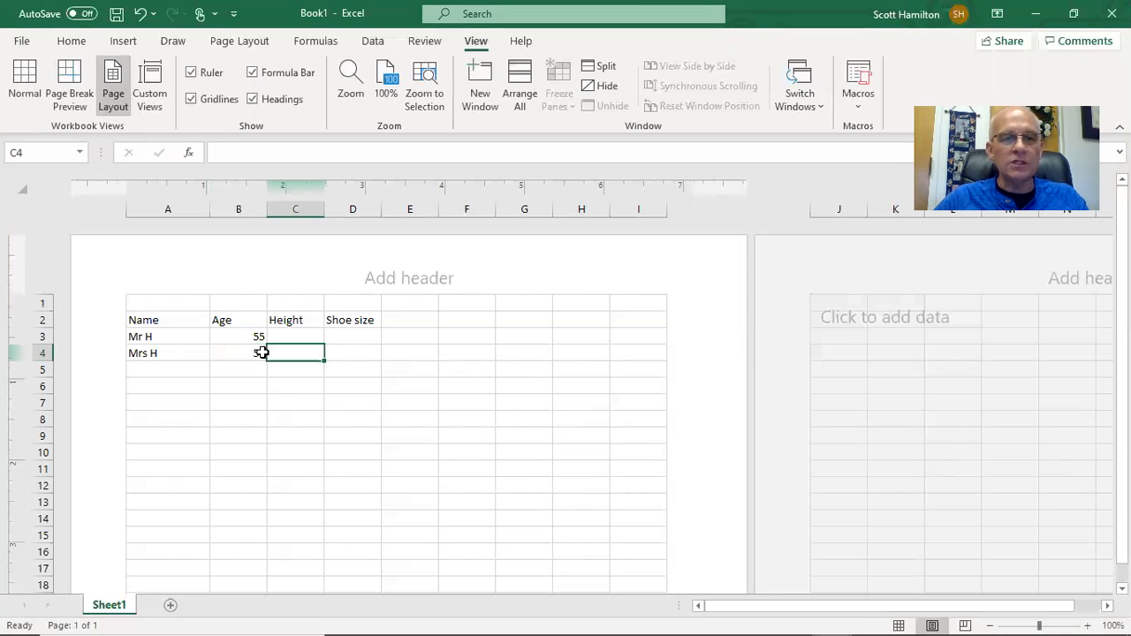
Fill the Height column with 71 in C3 and 68 in C4.
left_click(292, 335)
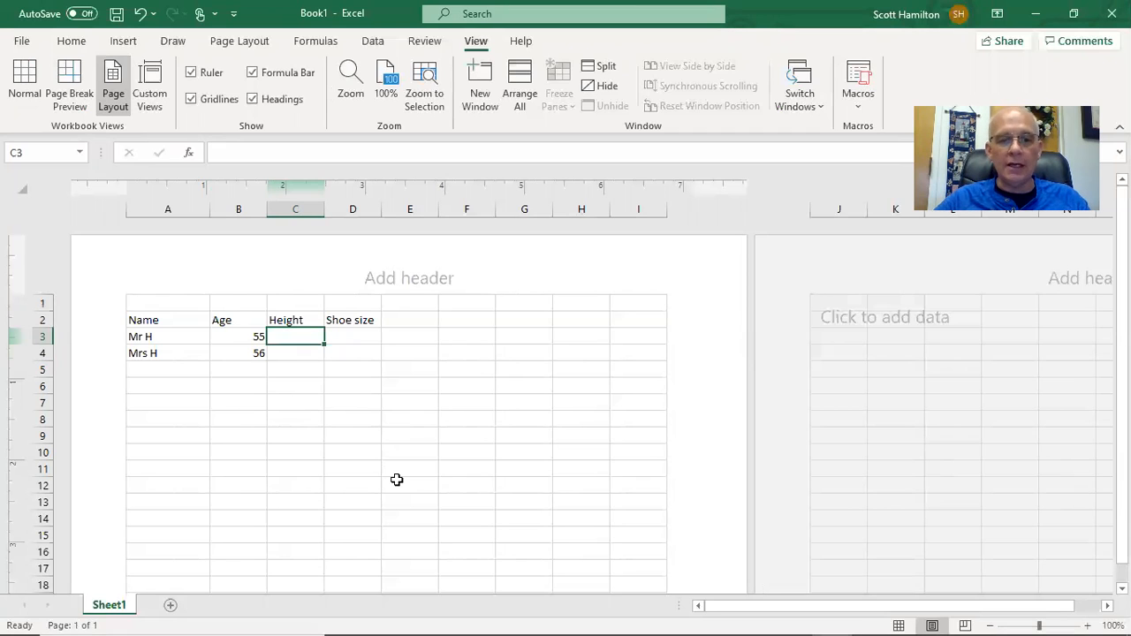
type("71")
key("Return")
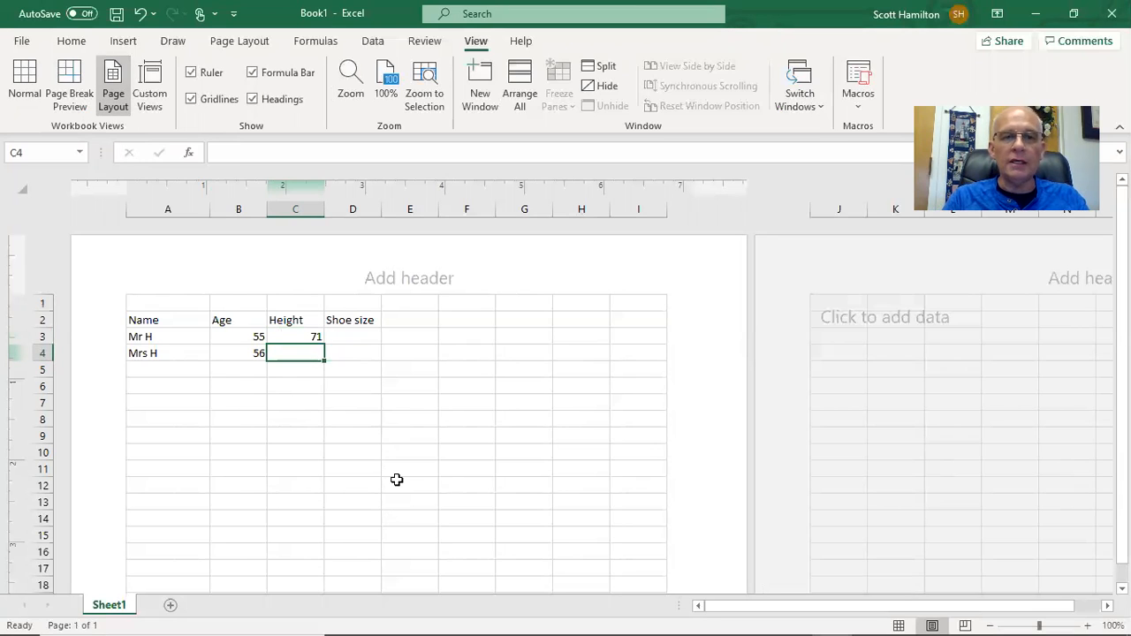
type("68")
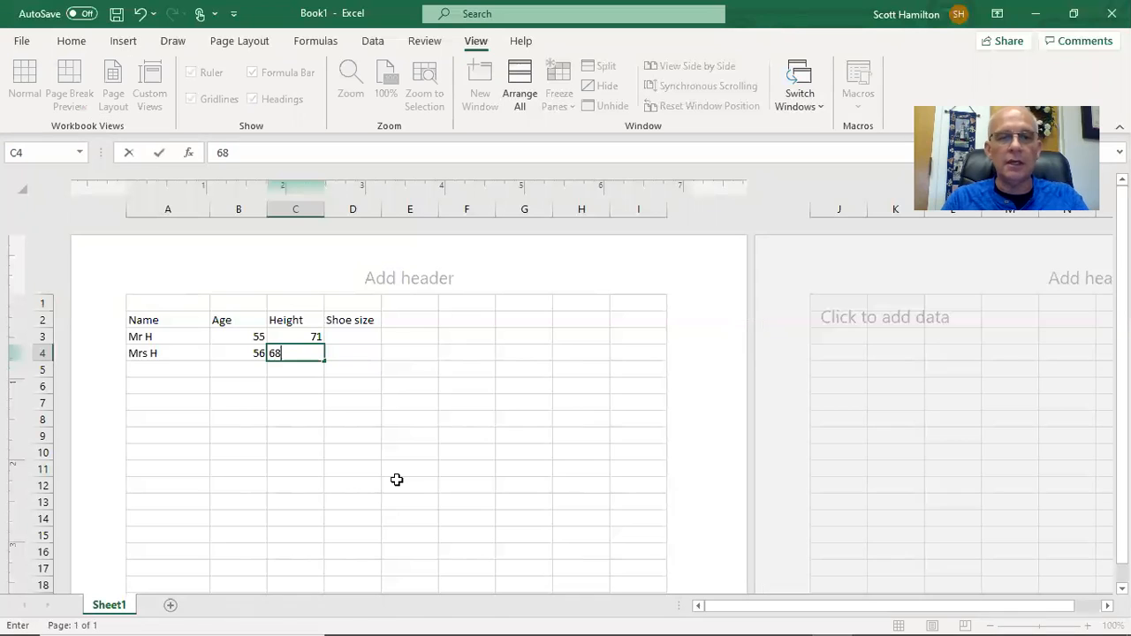
key("Tab")
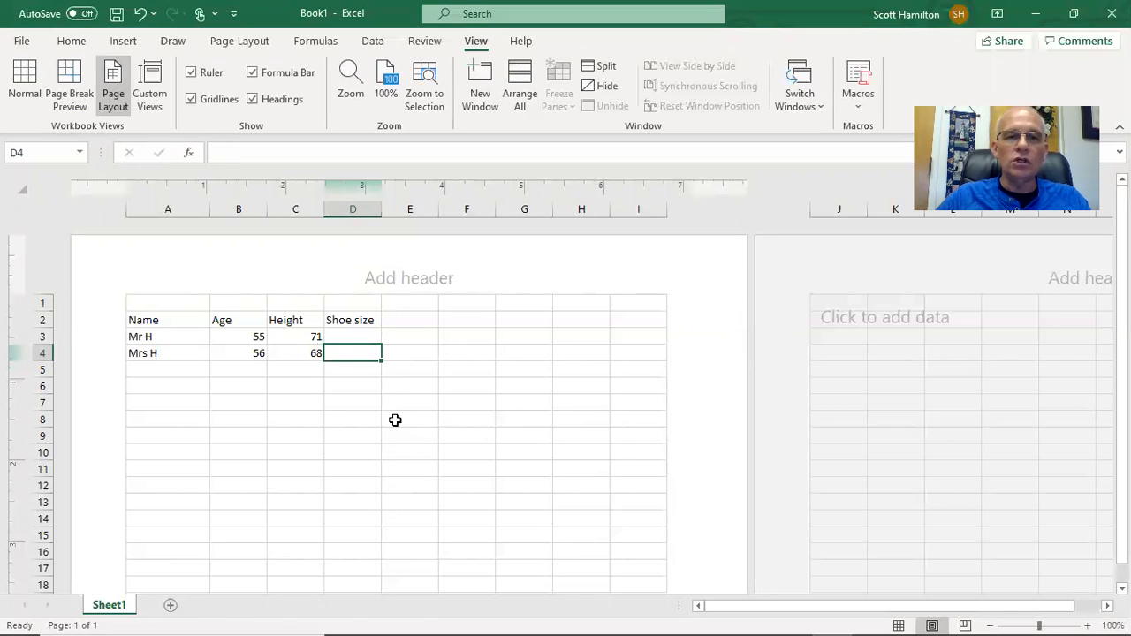
Fill the Shoe size column with 9.5 in D3 and 7 in D4.
left_click(361, 340)
type("9.5")
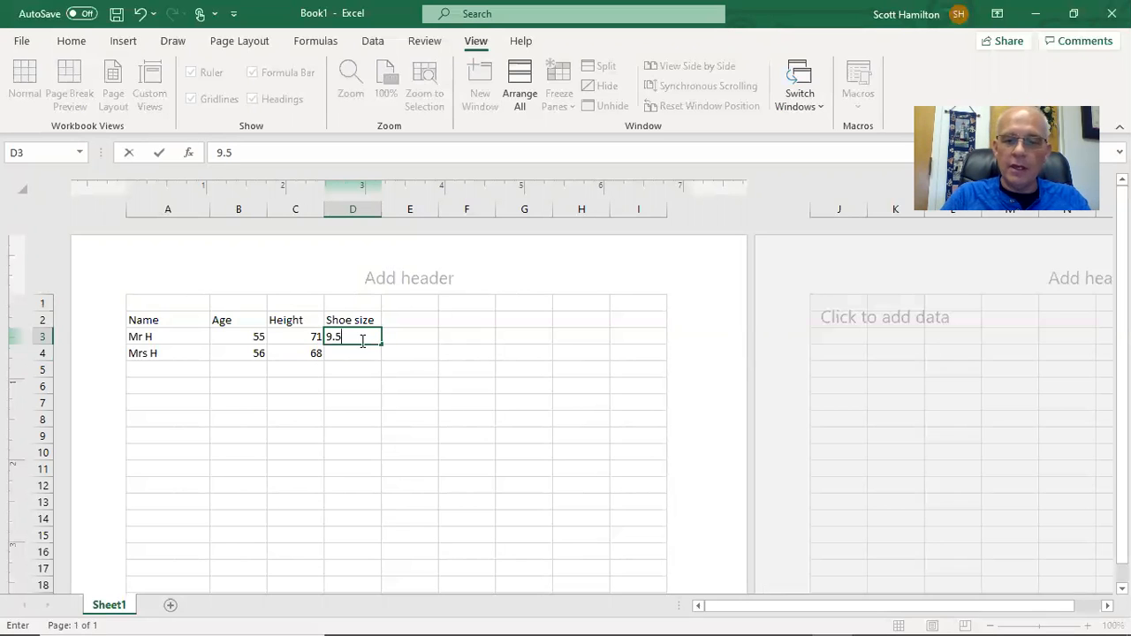
key("Return")
type("7")
key("Return")
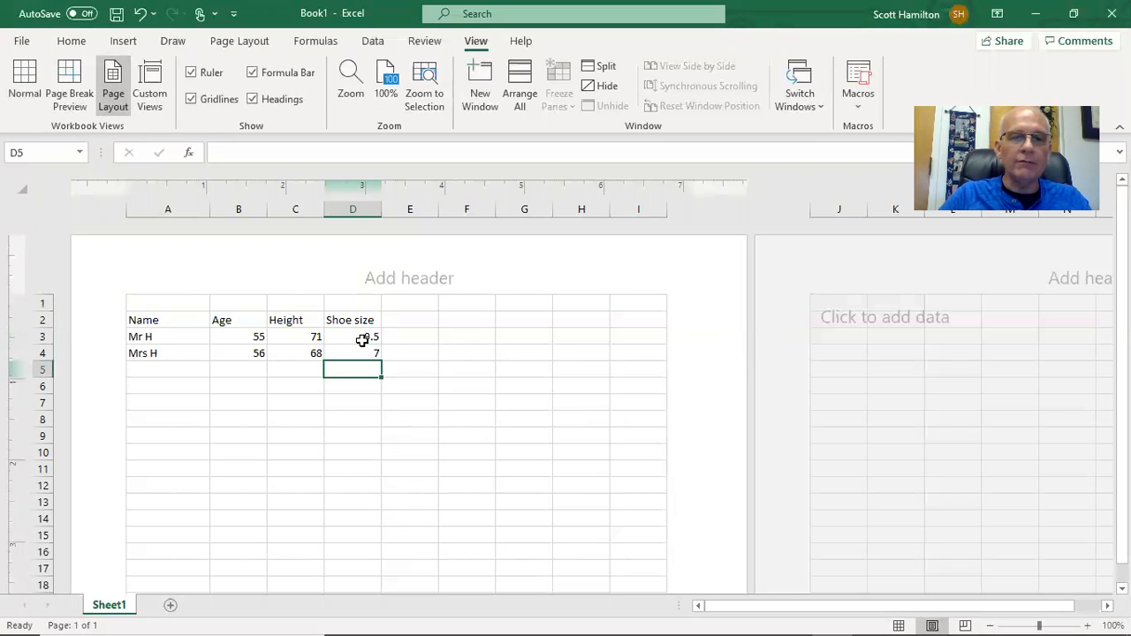
Add the row label Total in cell A6, leaving row 5 empty below the data.
left_click(168, 388)
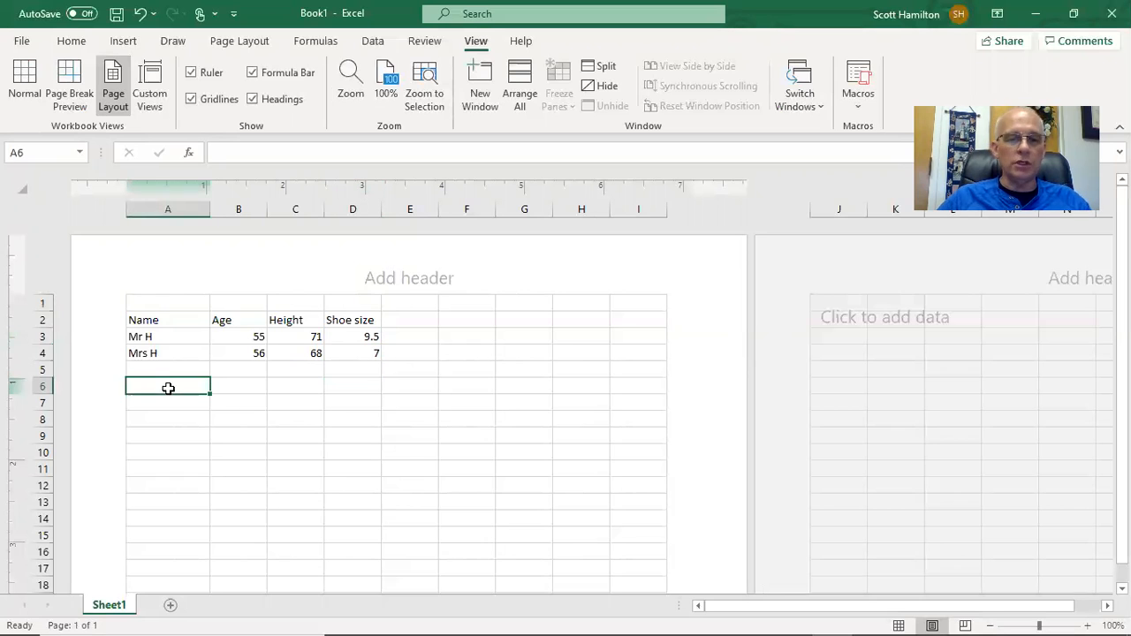
type("Total")
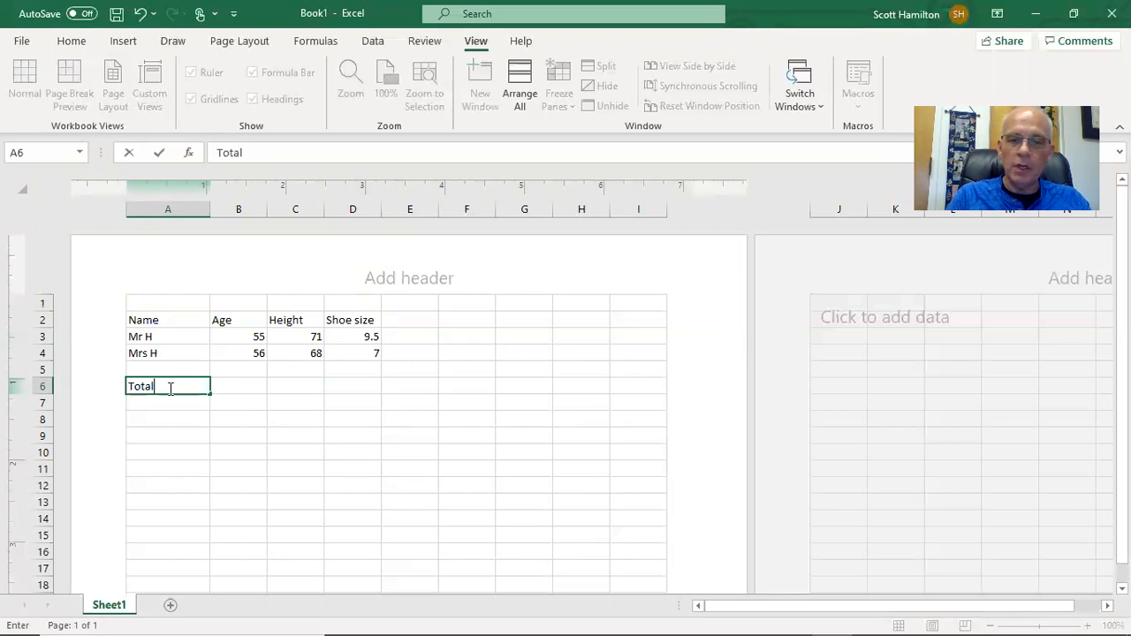
key("Return")
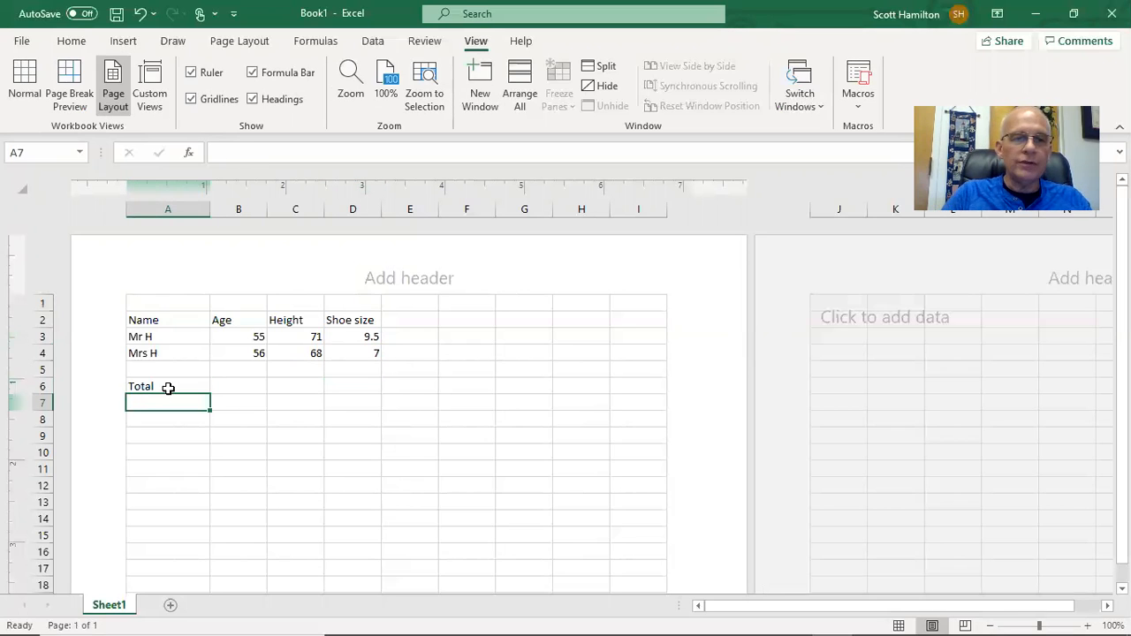
left_click(230, 383)
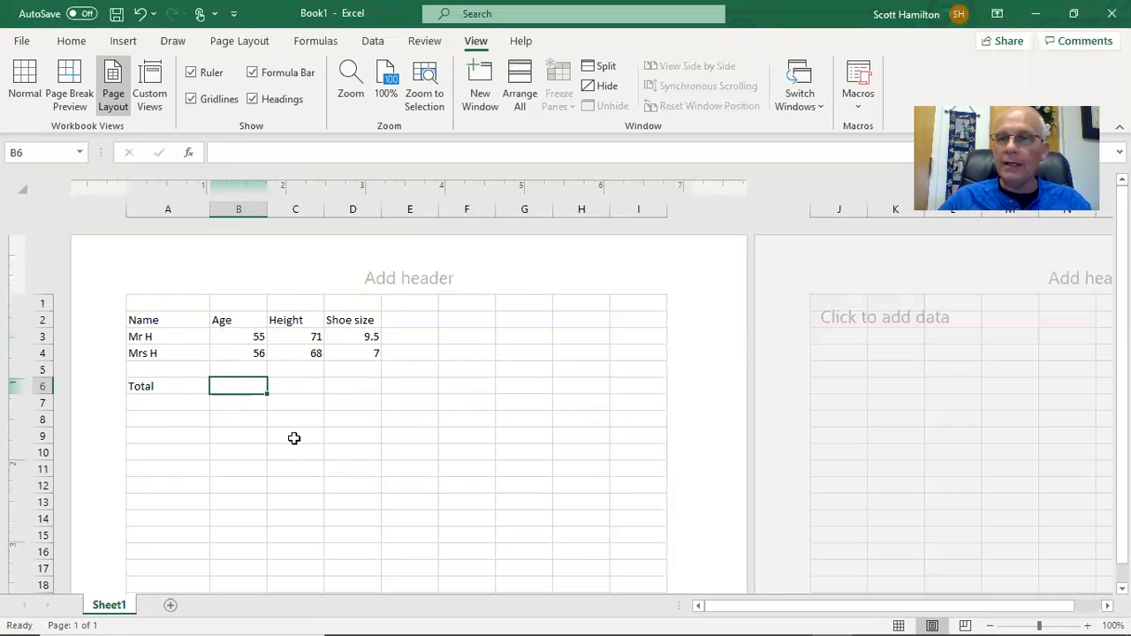
left_click(154, 402)
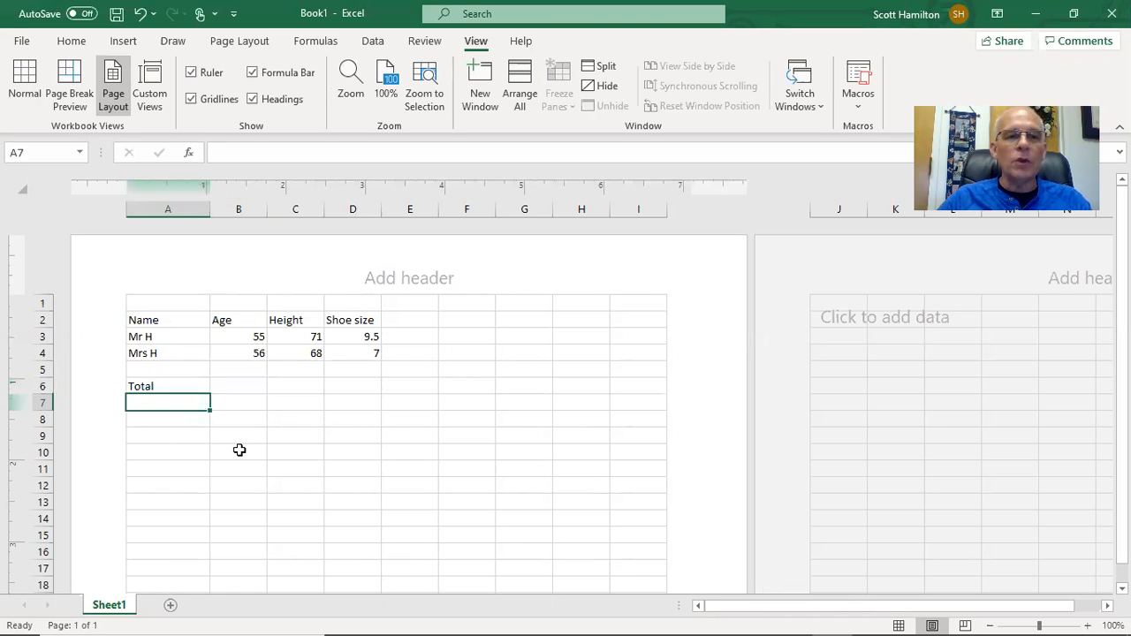
Add the row label Average in cell A7, directly below the Total label.
type("Average")
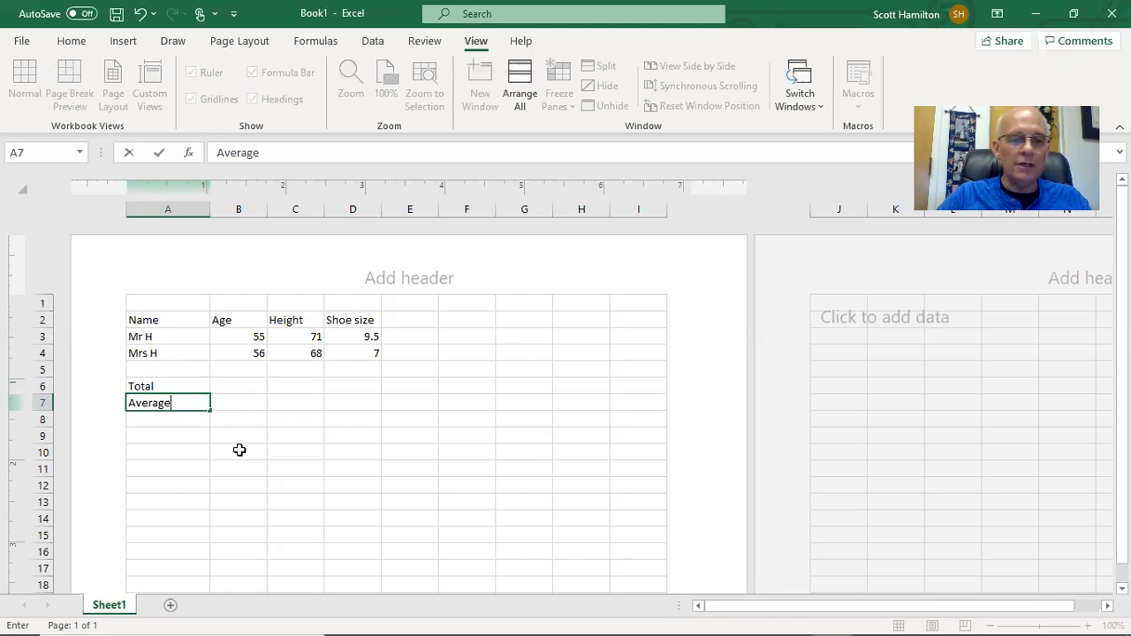
key("Tab")
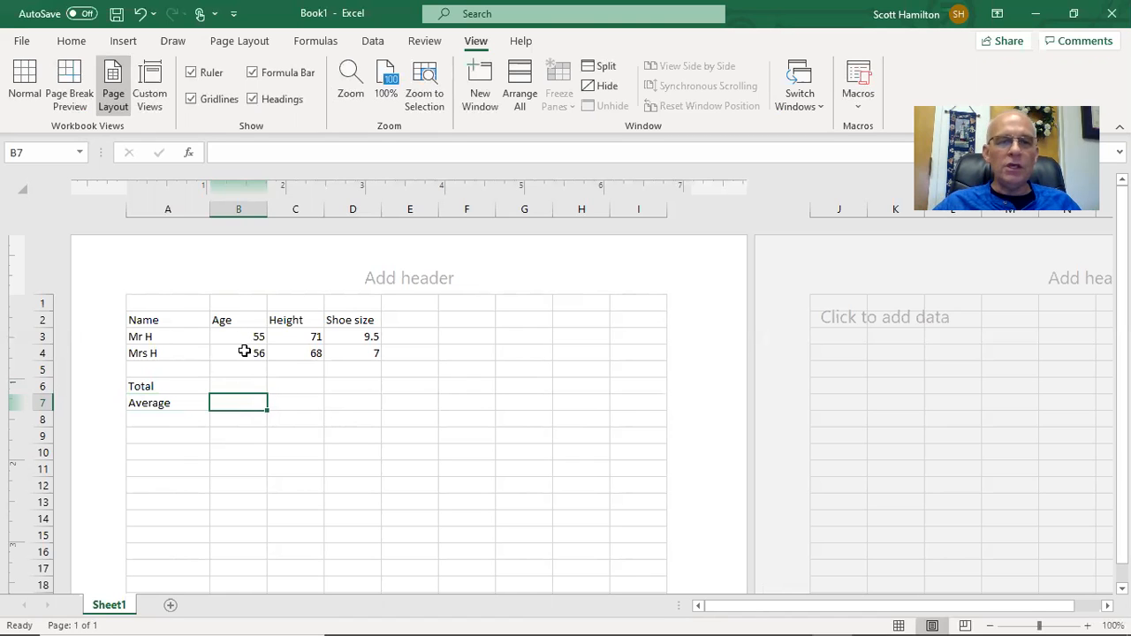
left_click(239, 387)
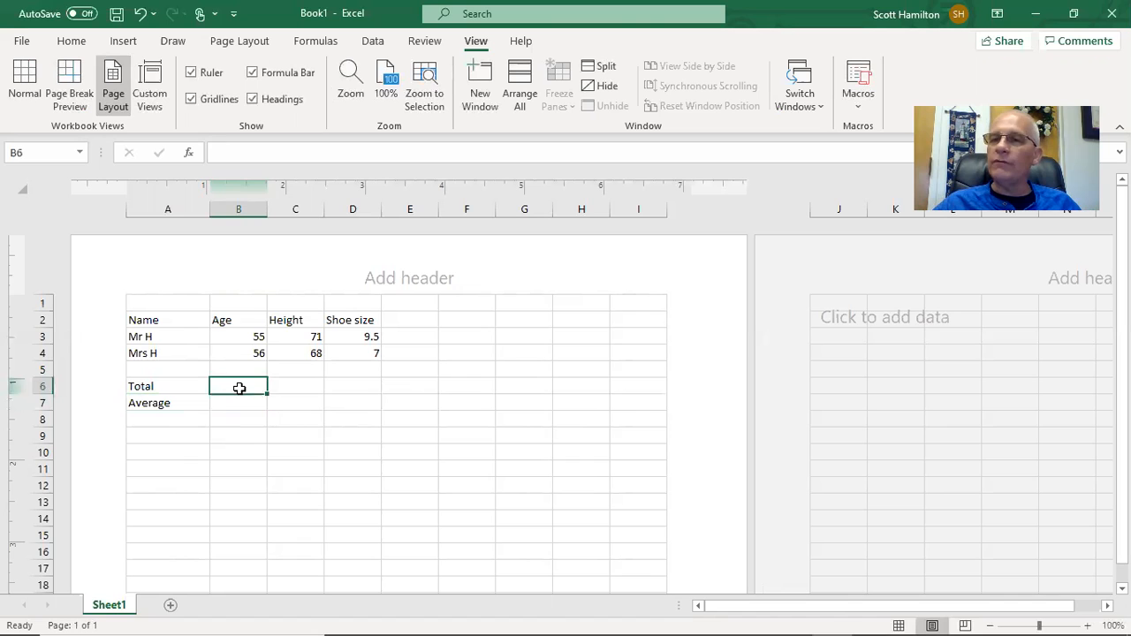
left_click(240, 411)
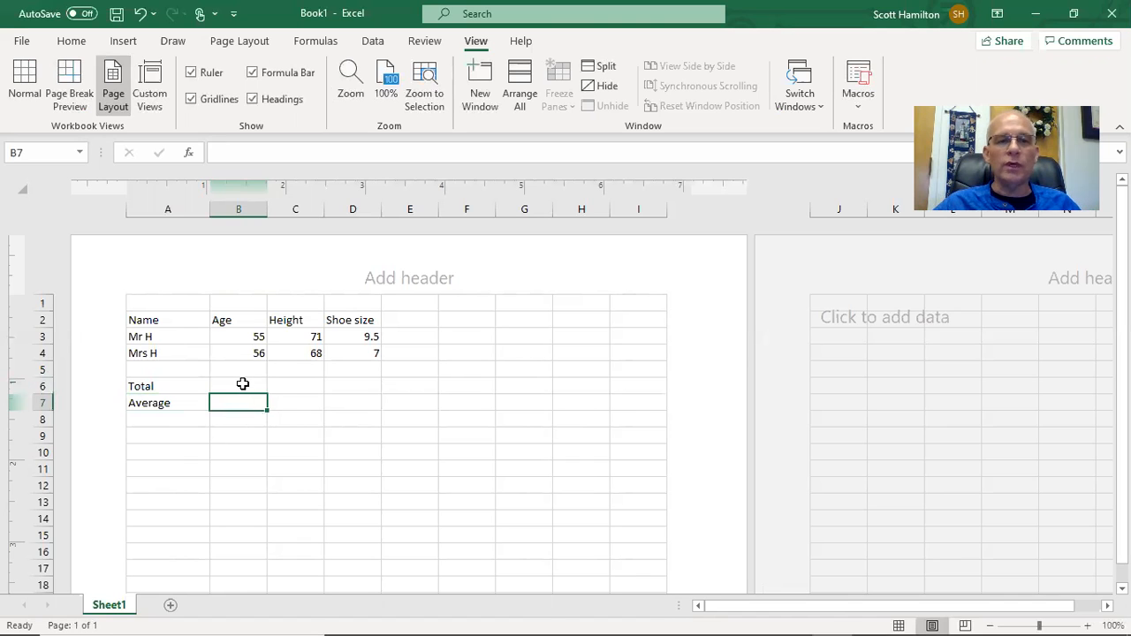
Total the Age column in cell B6 with the AutoSum formula =SUM(B3:B5).
left_click(244, 384)
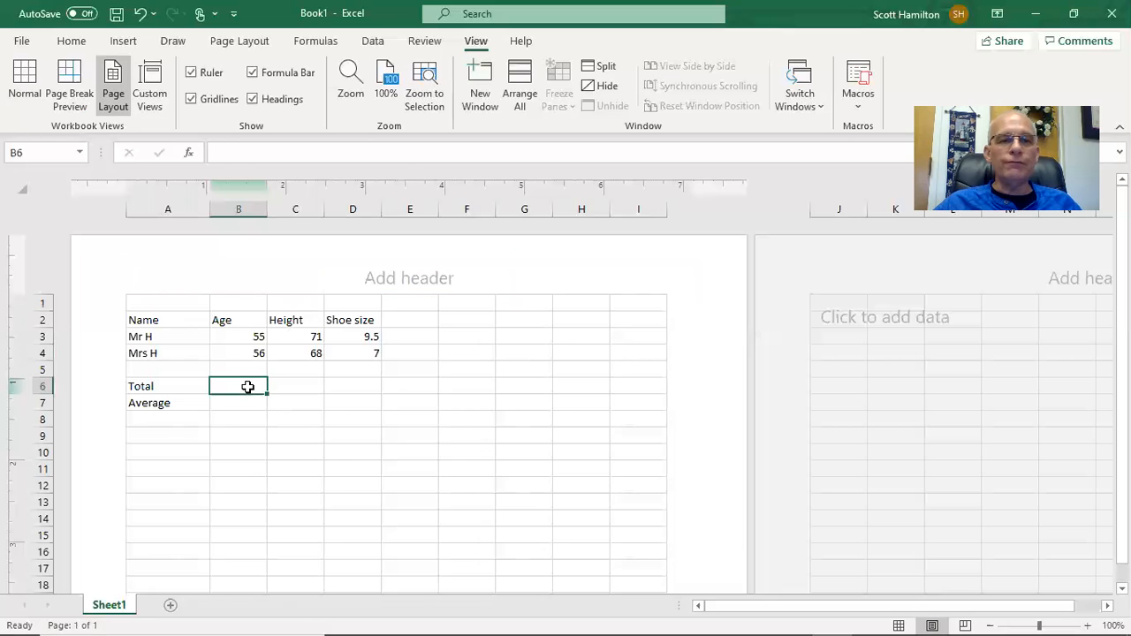
left_click(323, 47)
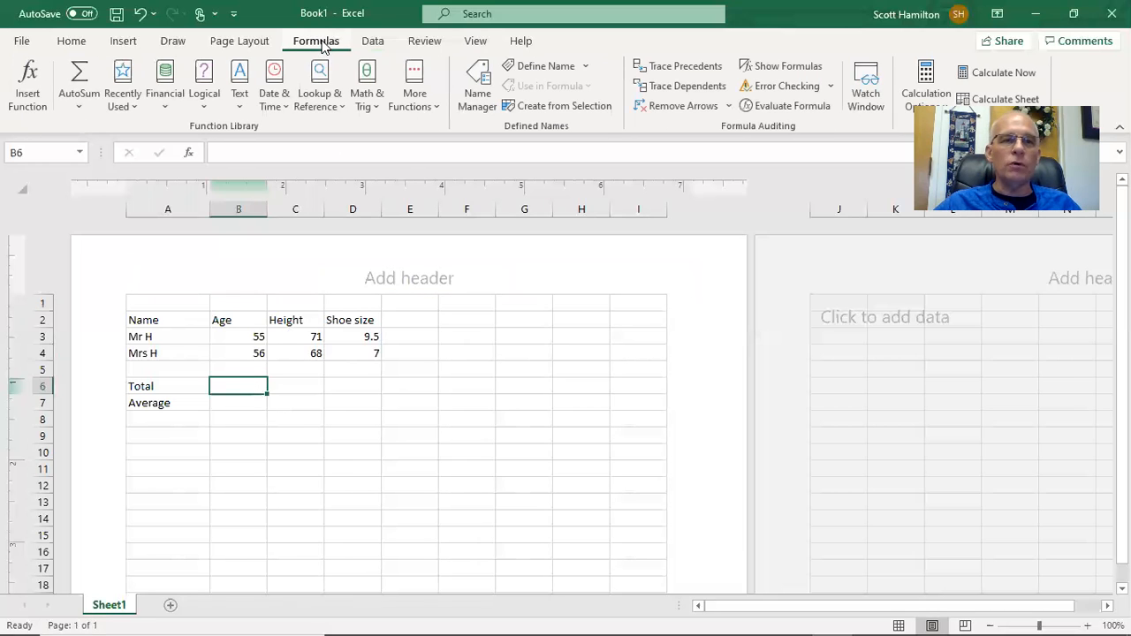
left_click(81, 105)
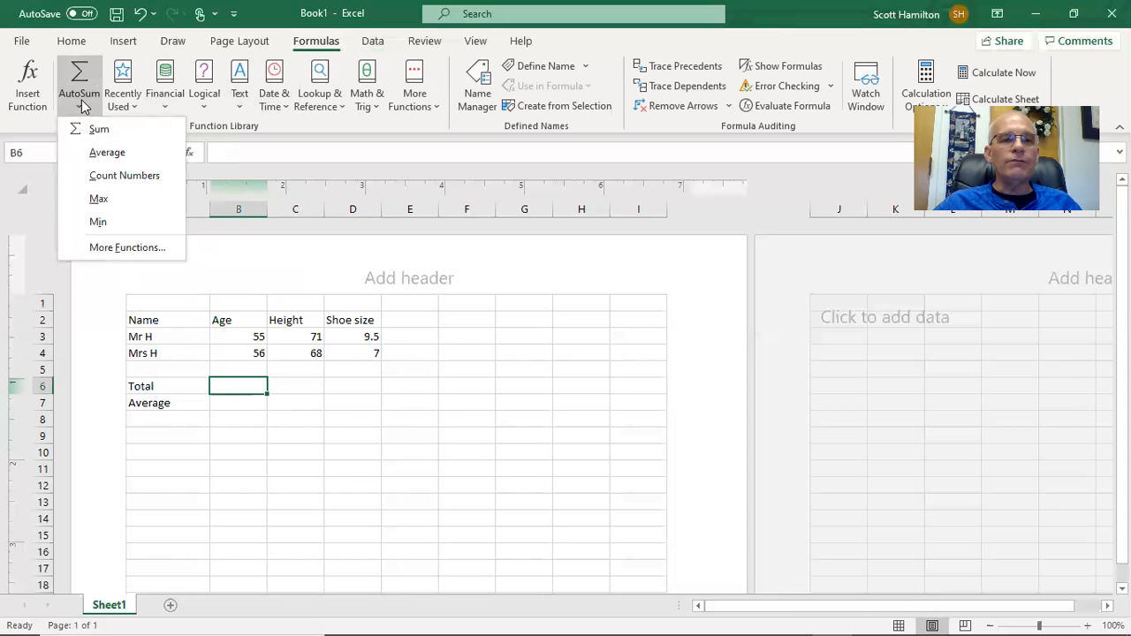
left_click(93, 128)
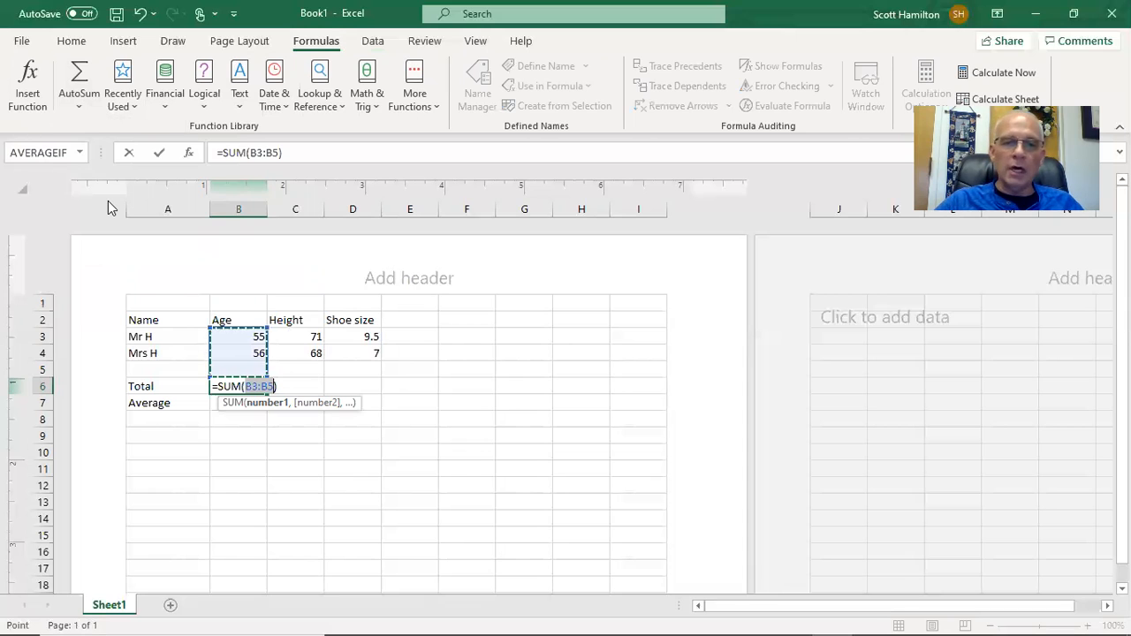
key("Return")
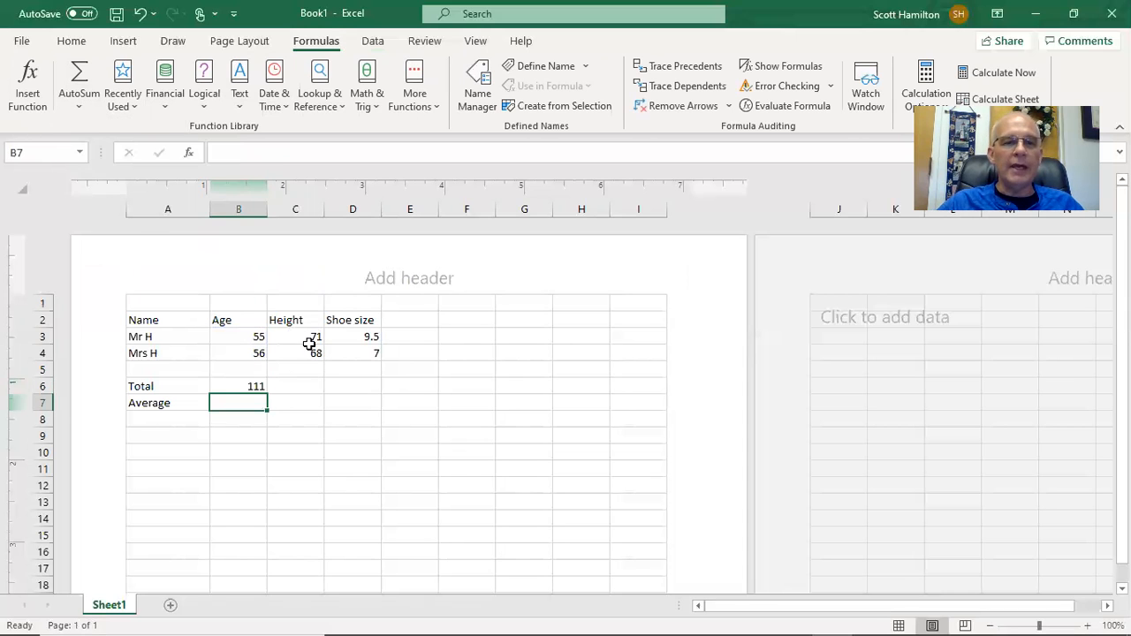
Total the Height column in cell C6 with an AutoSum Sum formula, accepting the suggested range.
left_click(301, 385)
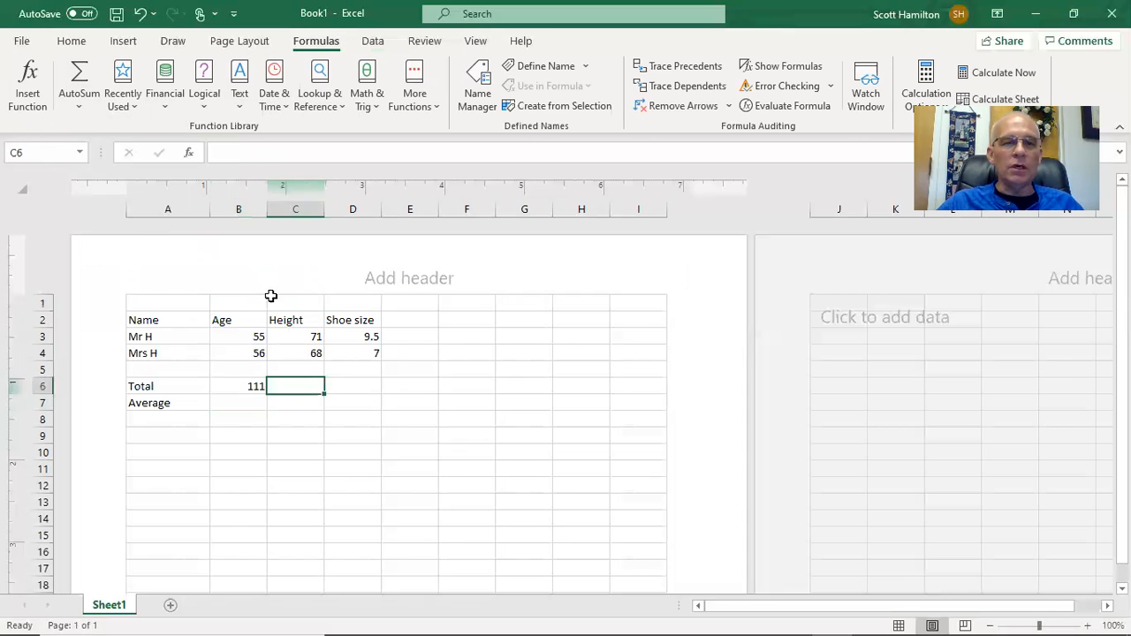
left_click(94, 97)
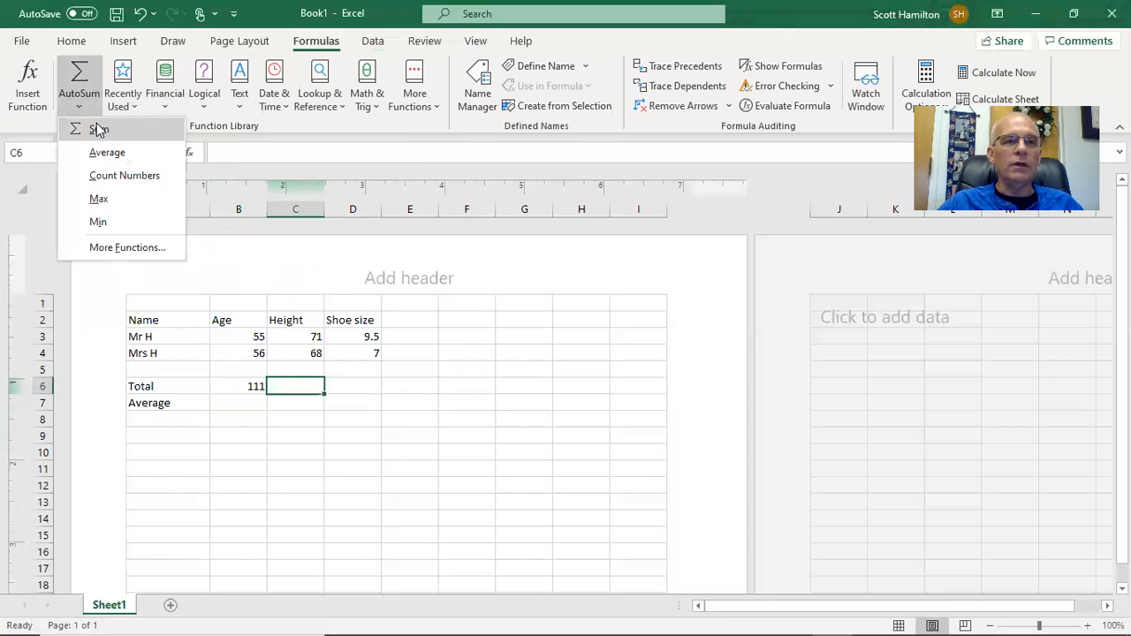
left_click(98, 131)
key("Return")
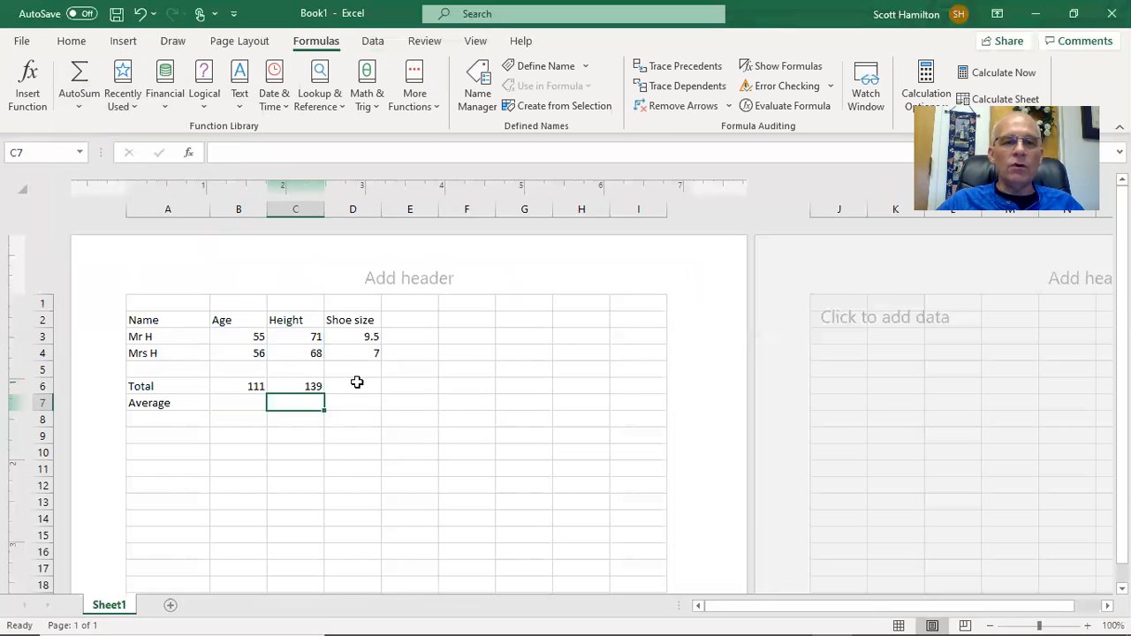
Total the Shoe size column in cell D6 with AutoSum, correcting the suggested range to give =SUM(D3:D4).
left_click(357, 382)
left_click(83, 102)
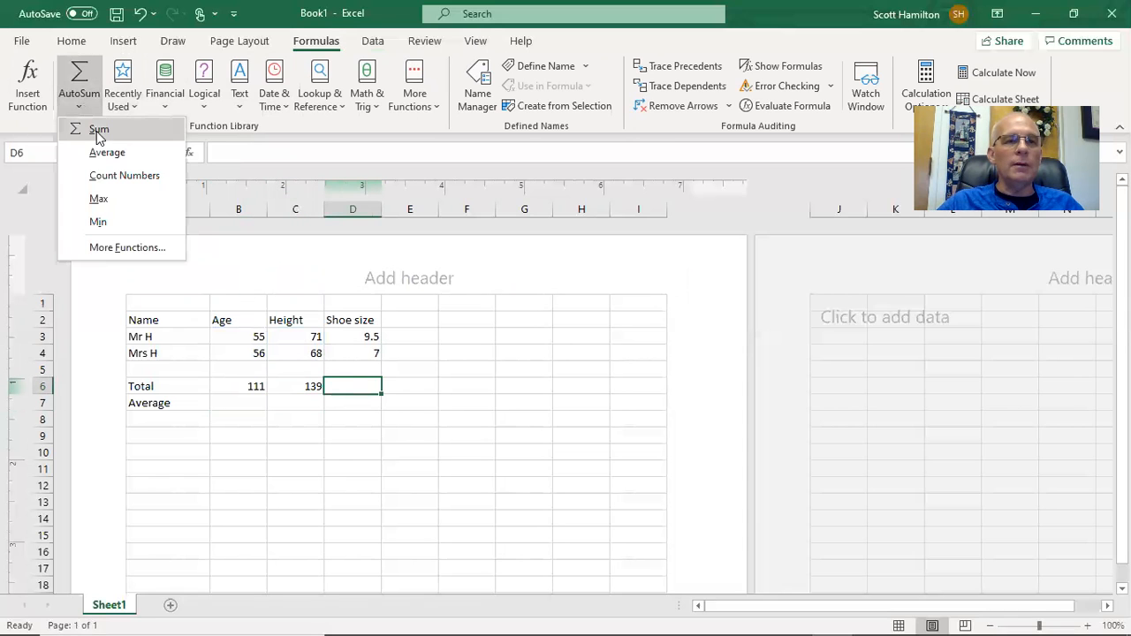
left_click(99, 133)
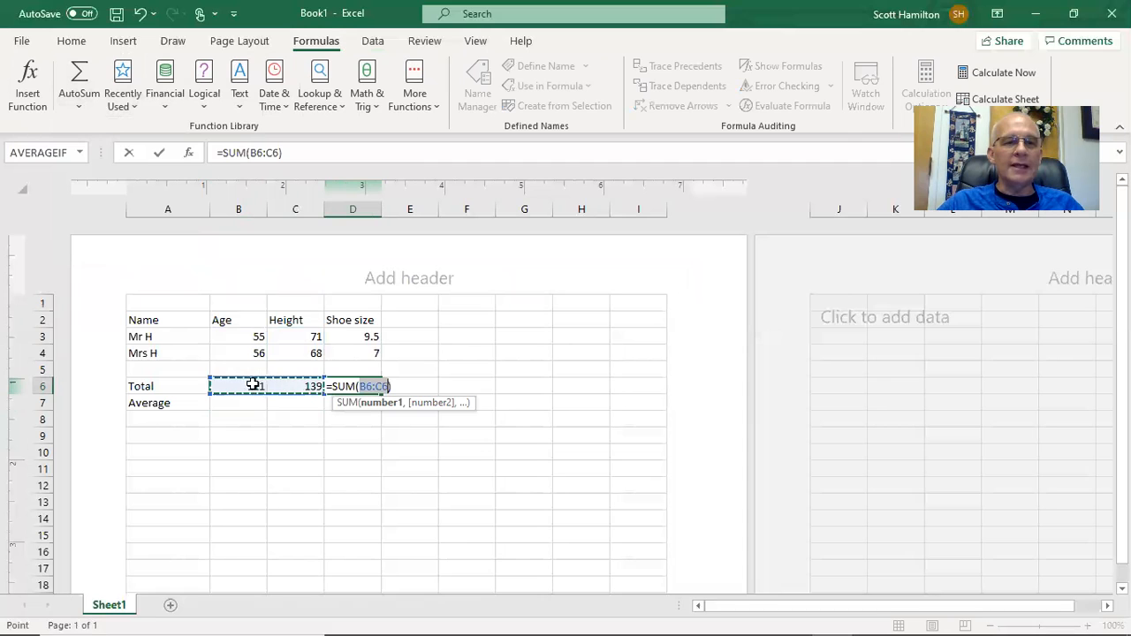
left_click(360, 343)
left_click_drag(361, 343, 361, 357)
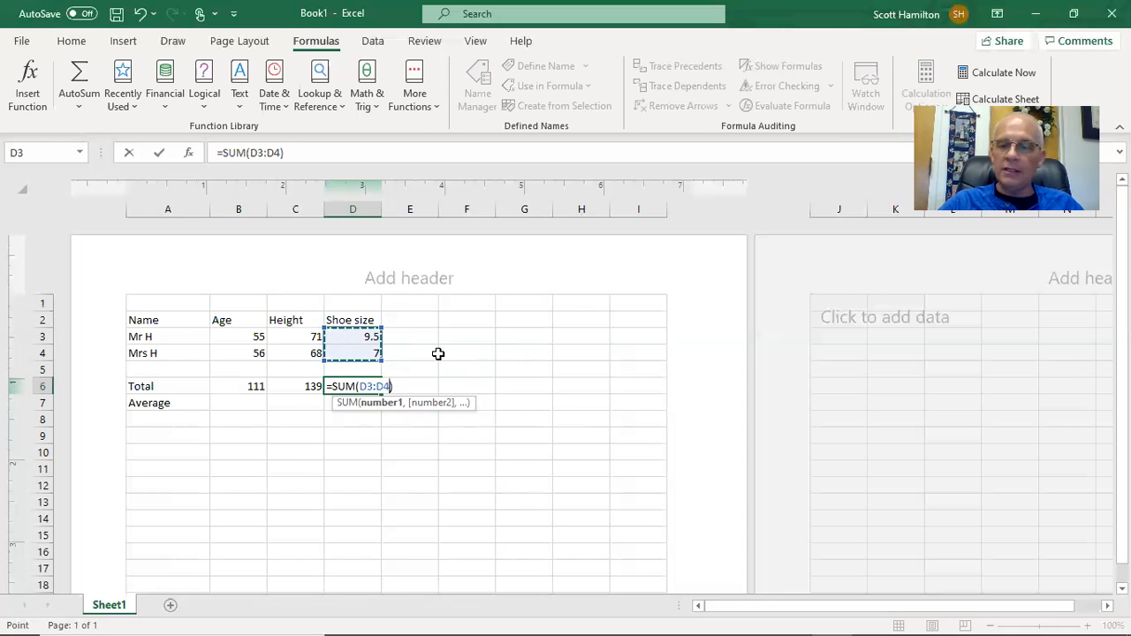
key("Return")
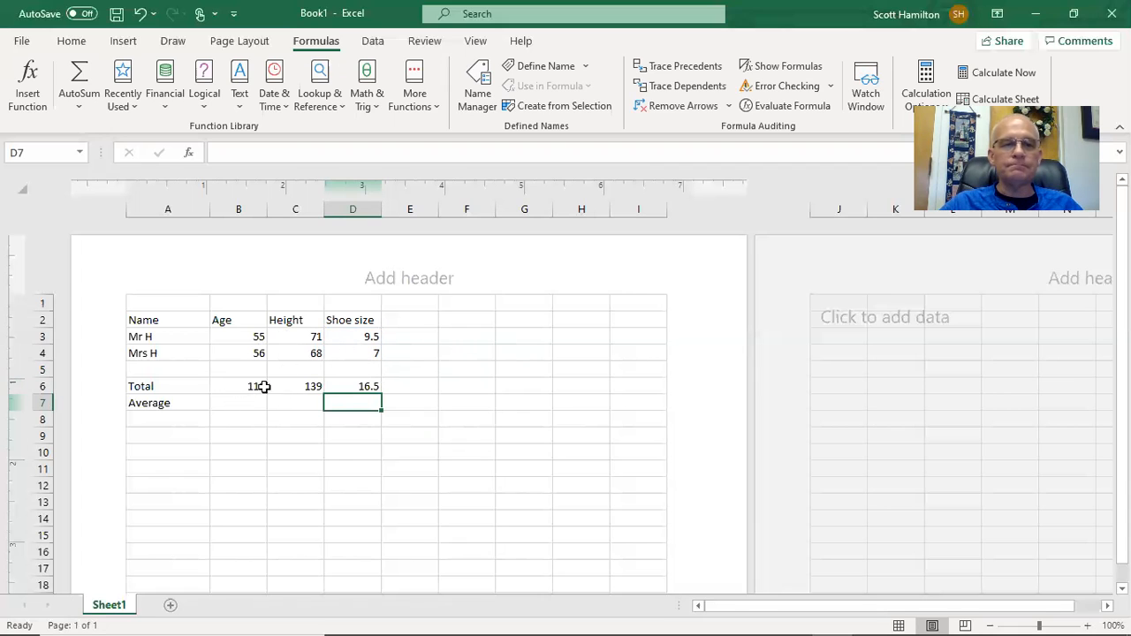
Average the two ages in cell B7 with the AutoSum Average function, using the range B3:B4.
left_click(236, 405)
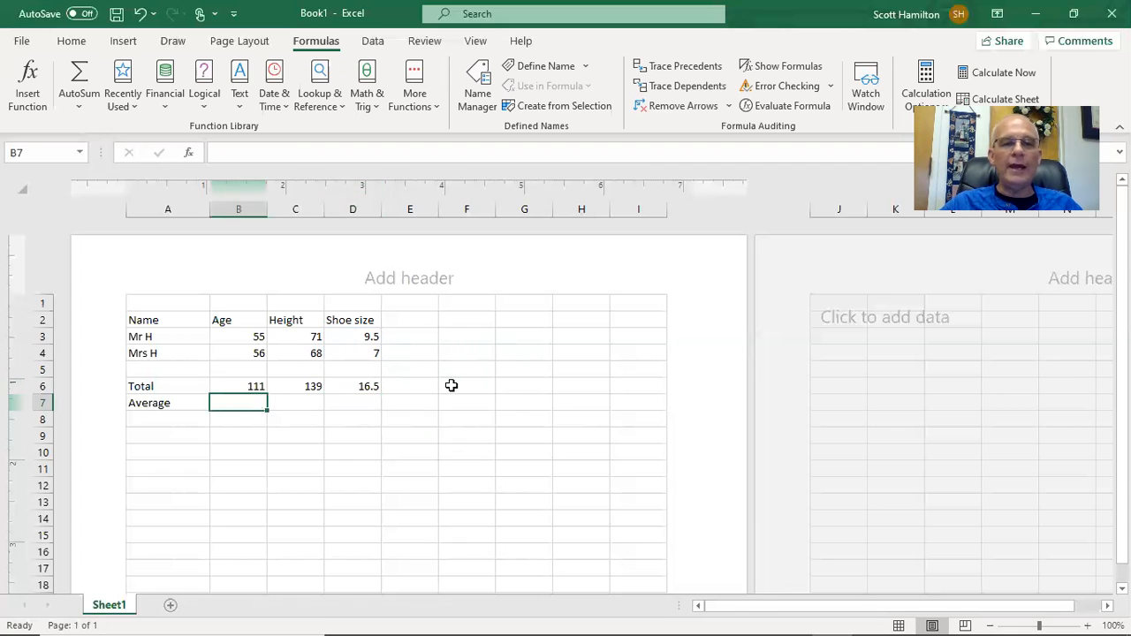
left_click(79, 105)
left_click(108, 152)
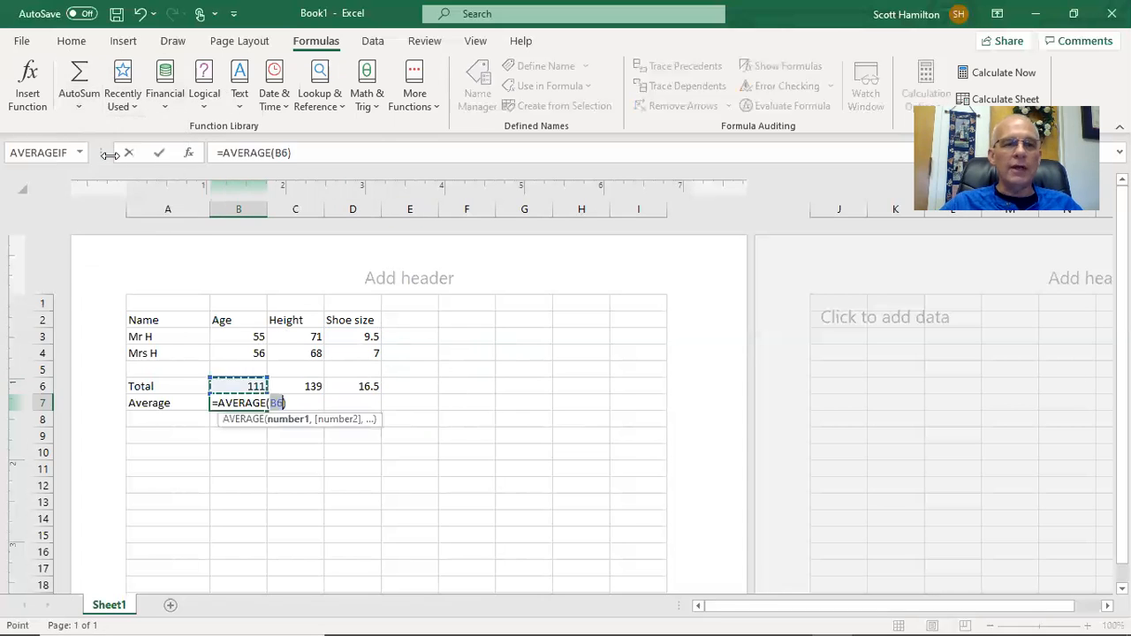
left_click_drag(236, 338, 238, 353)
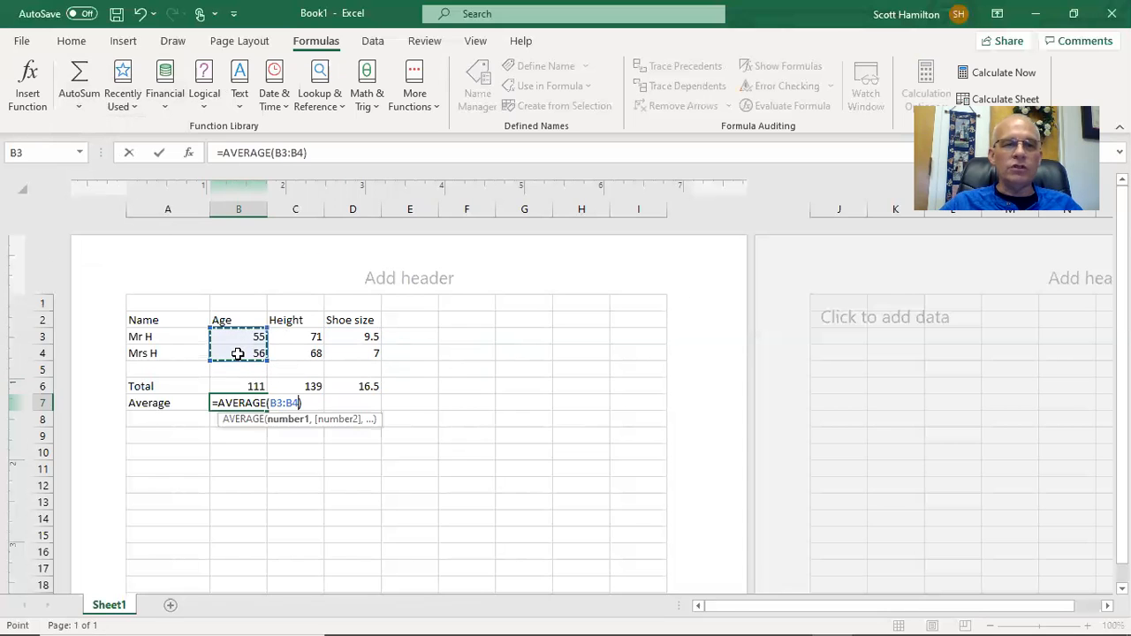
key("Return")
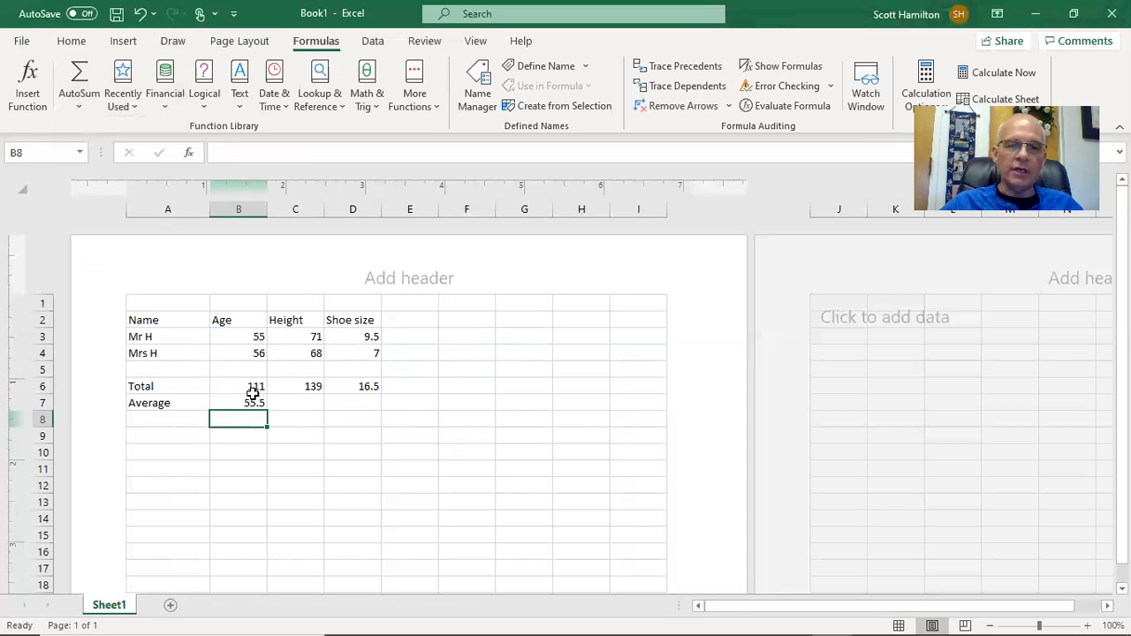
Average the two heights in cell C7 with the AutoSum Average function, using the range C3:C4.
left_click(305, 400)
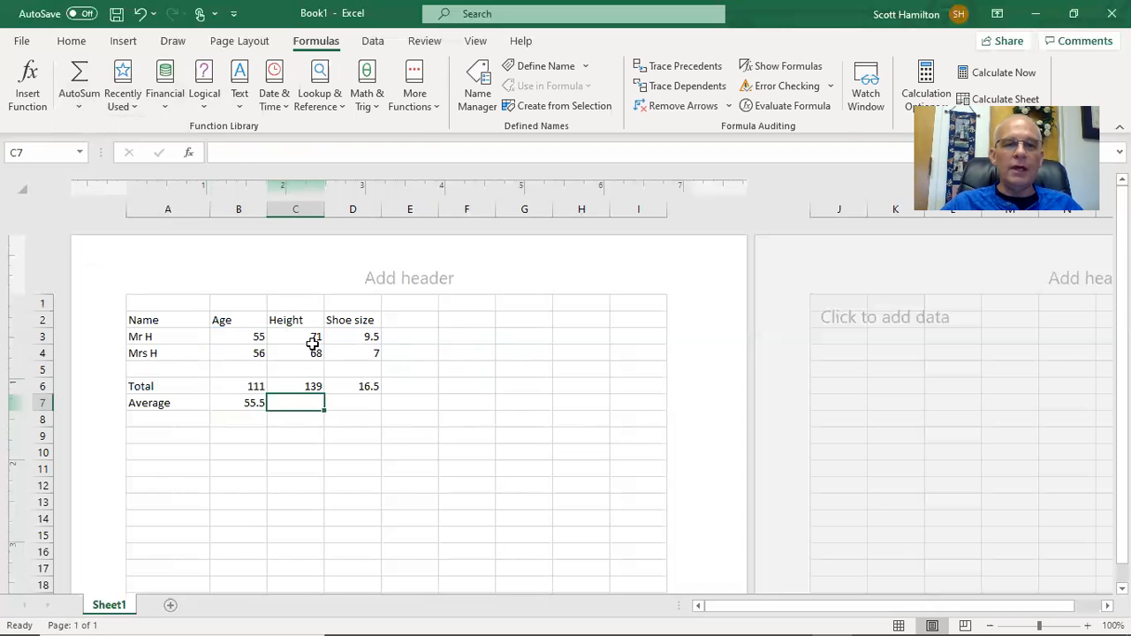
left_click(79, 103)
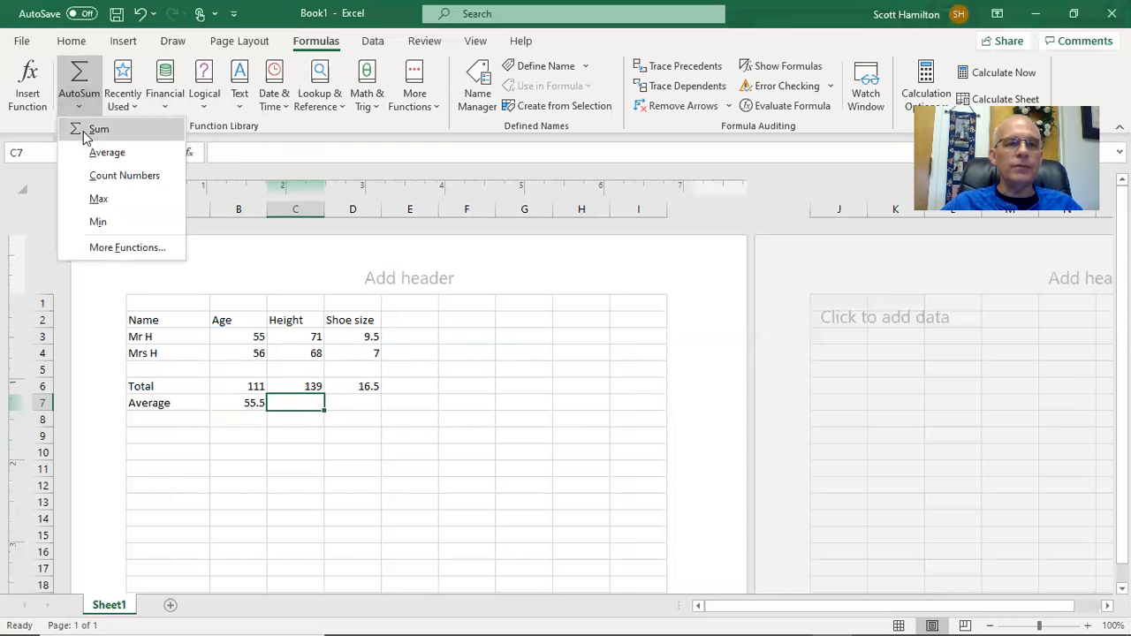
left_click(97, 152)
left_click_drag(304, 335, 303, 352)
key("Return")
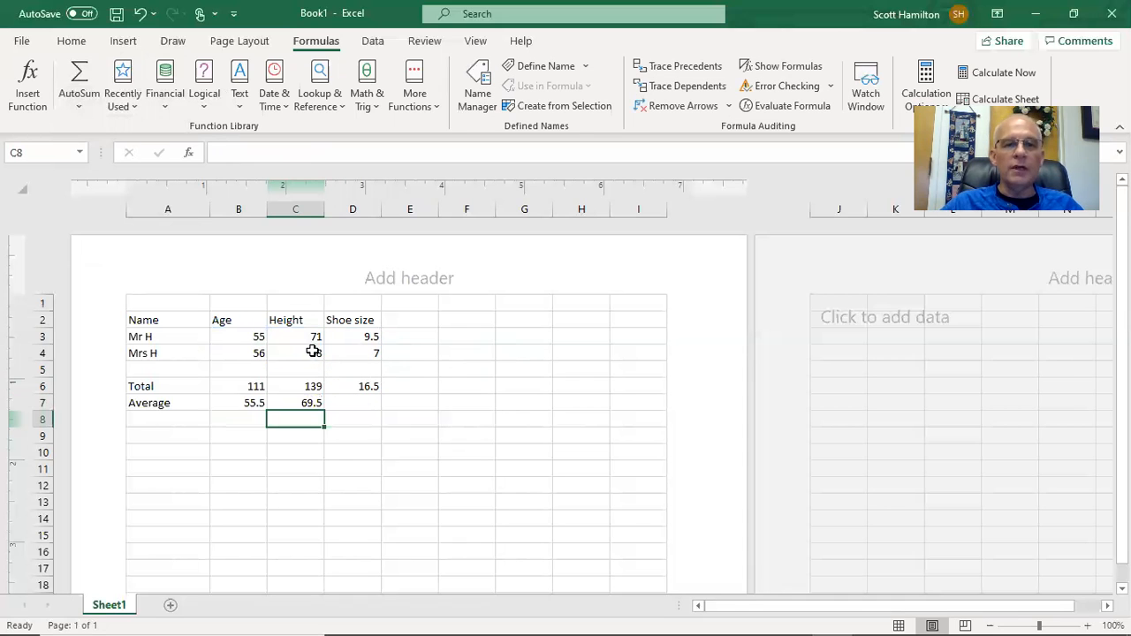
Average the two shoe sizes in cell D7 with the AutoSum Average function, using the range D3:D4.
left_click(365, 403)
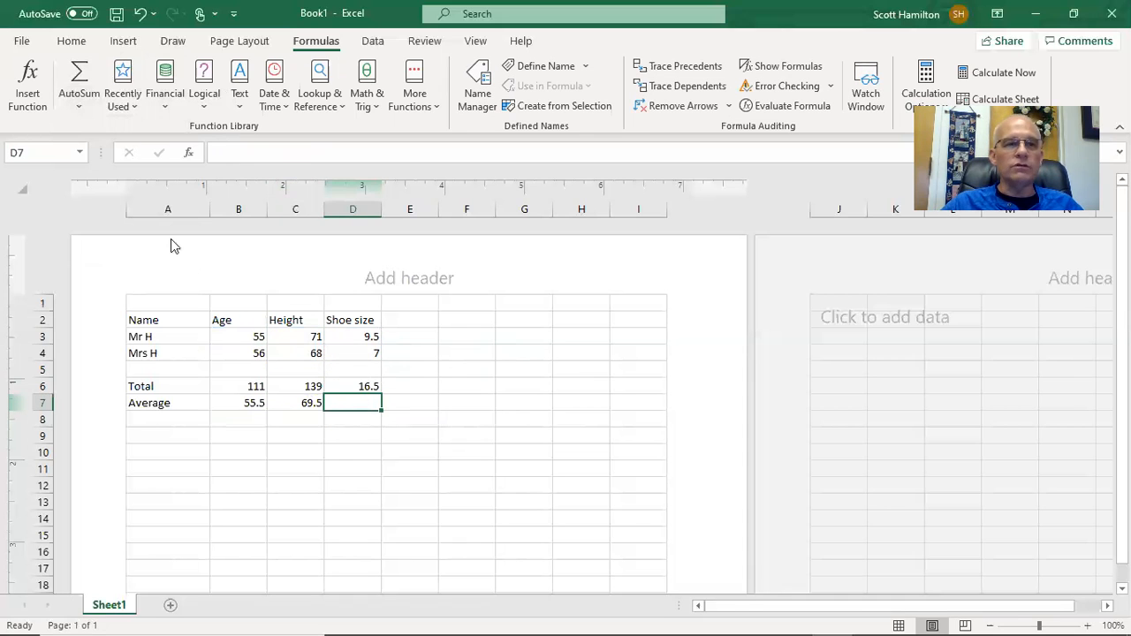
left_click(79, 106)
left_click(97, 152)
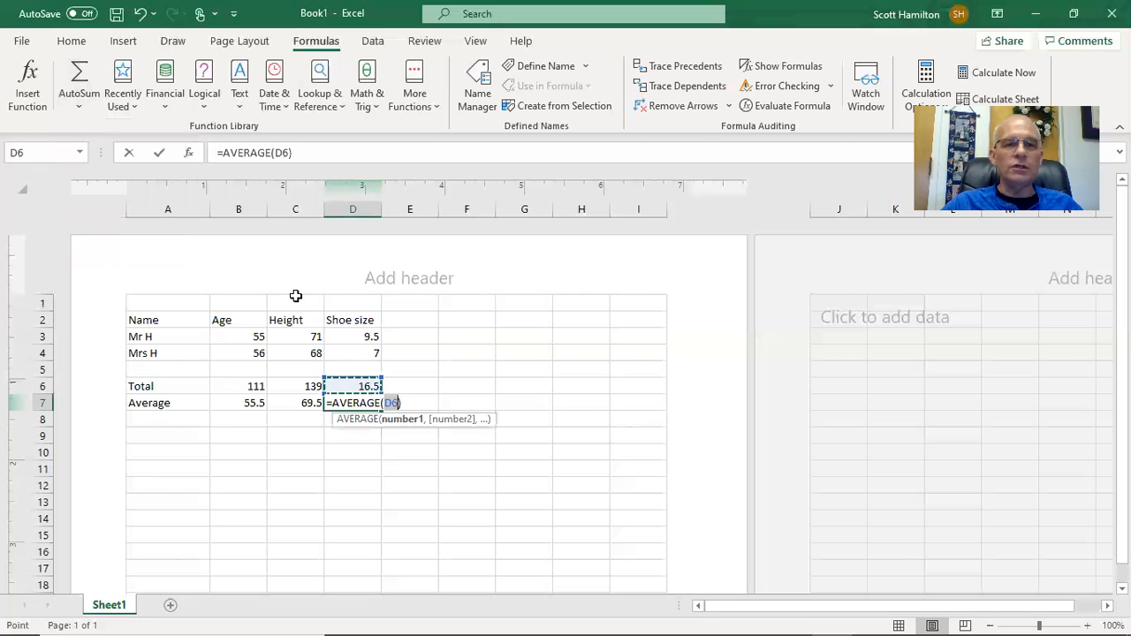
left_click_drag(370, 337, 359, 354)
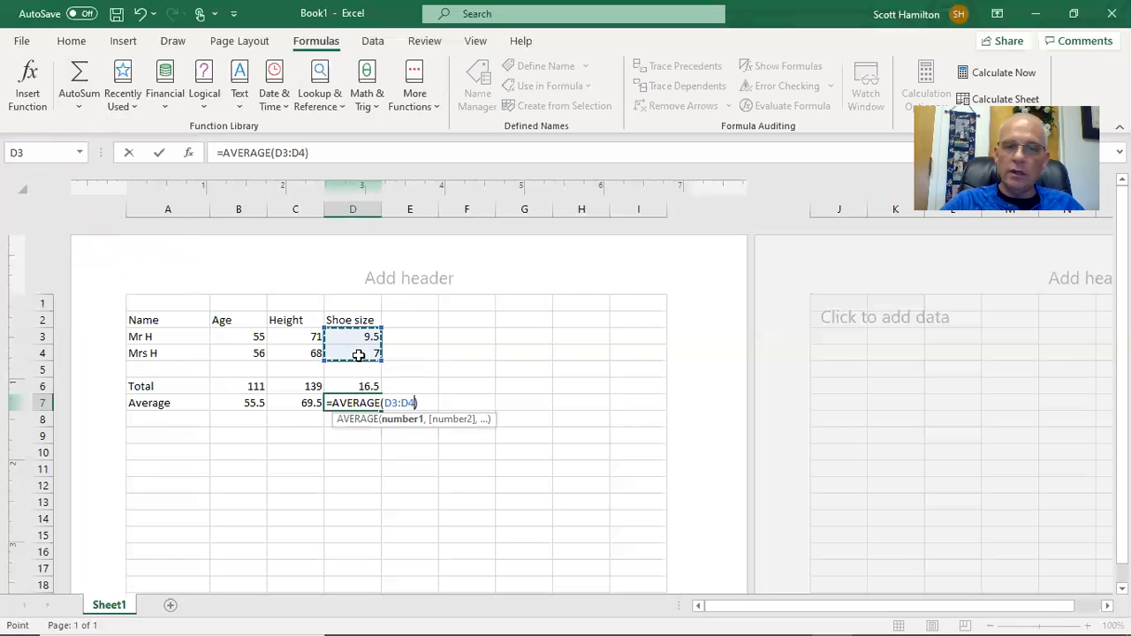
key("Return")
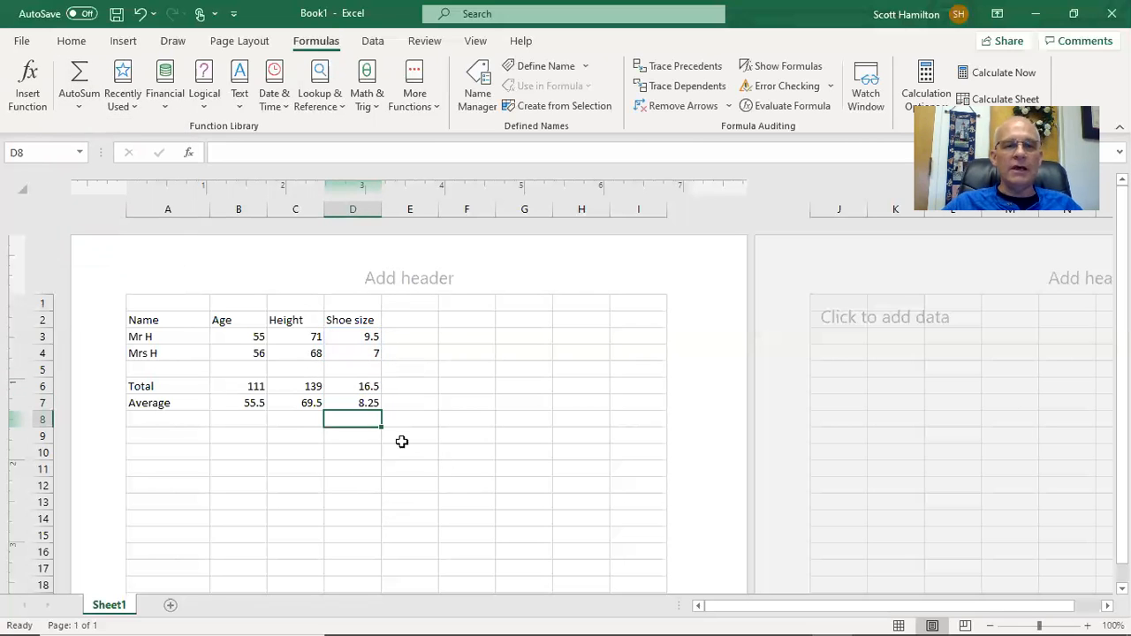
left_click(22, 41)
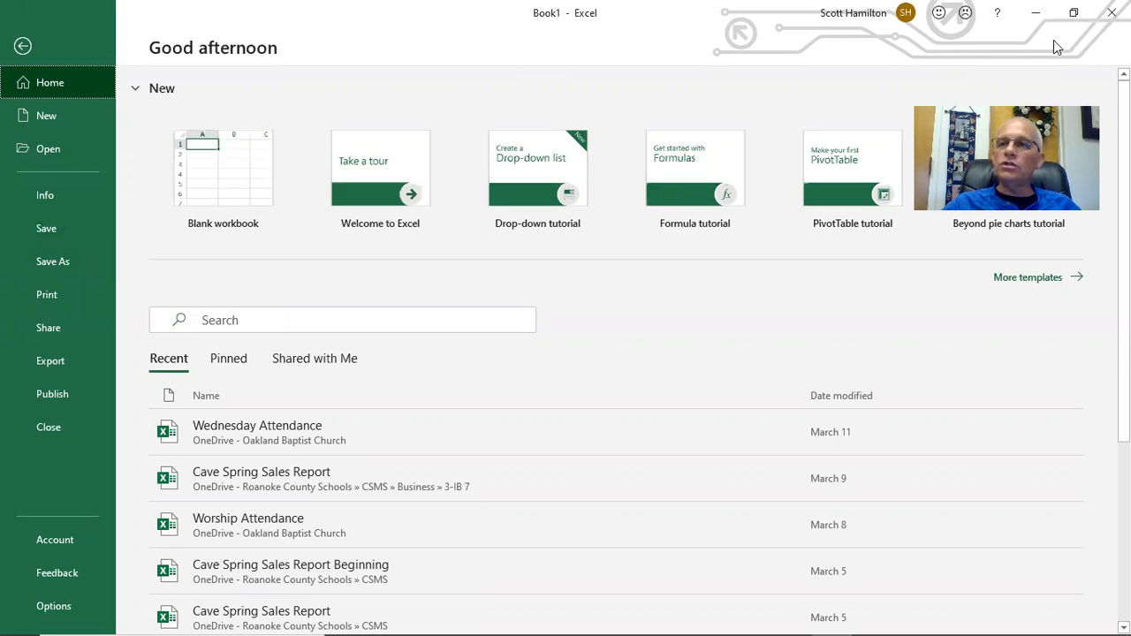
left_click(25, 49)
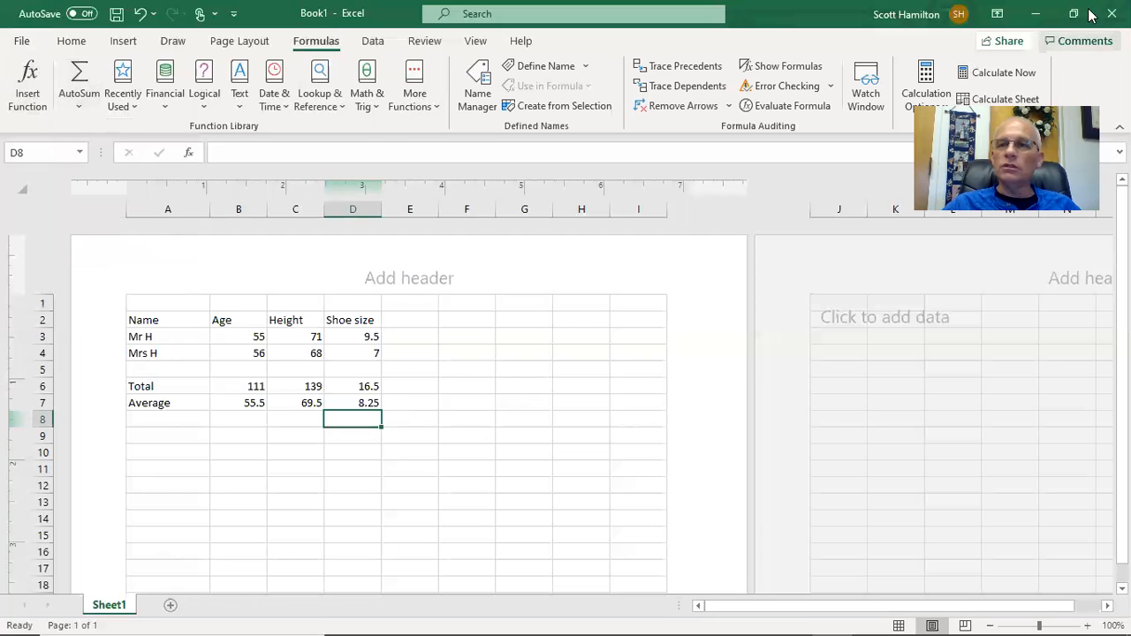